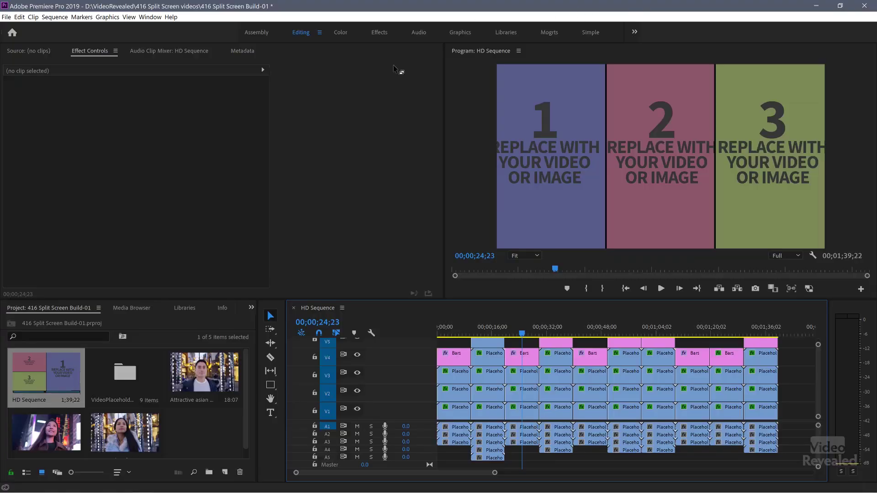
Create a new sequence from the man, Young Asian woman and Young Indian female clips, in that order.
{"action": "left_click", "coordinate": [201, 391]}
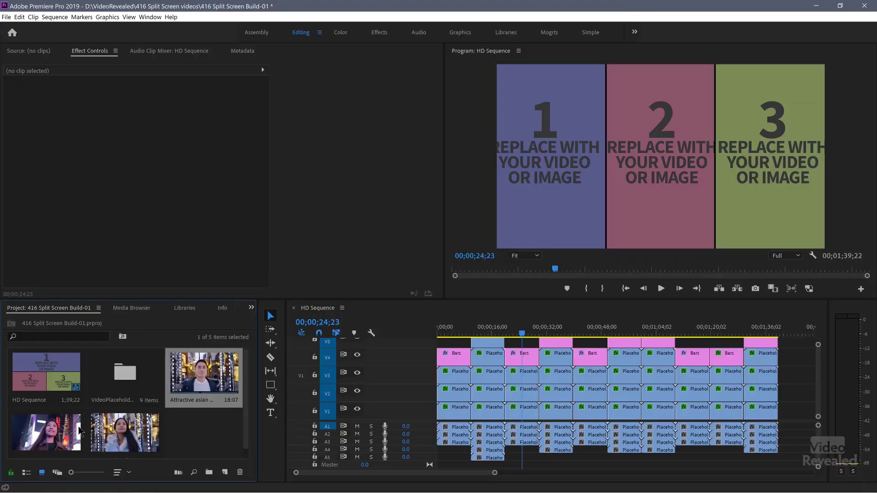
{"action": "left_click", "coordinate": [48, 433], "text": "ctrl"}
{"action": "left_click", "coordinate": [118, 433], "text": "ctrl"}
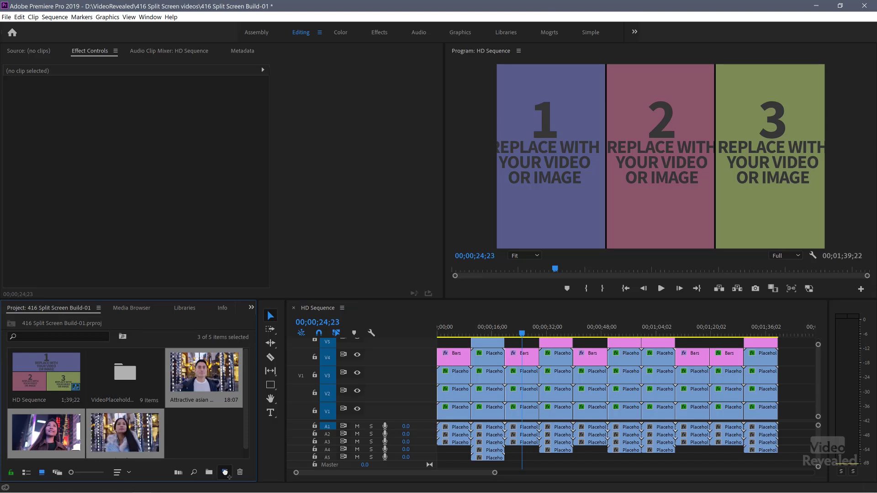
{"action": "left_click_drag", "start_coordinate": [222, 477], "coordinate": [224, 475]}
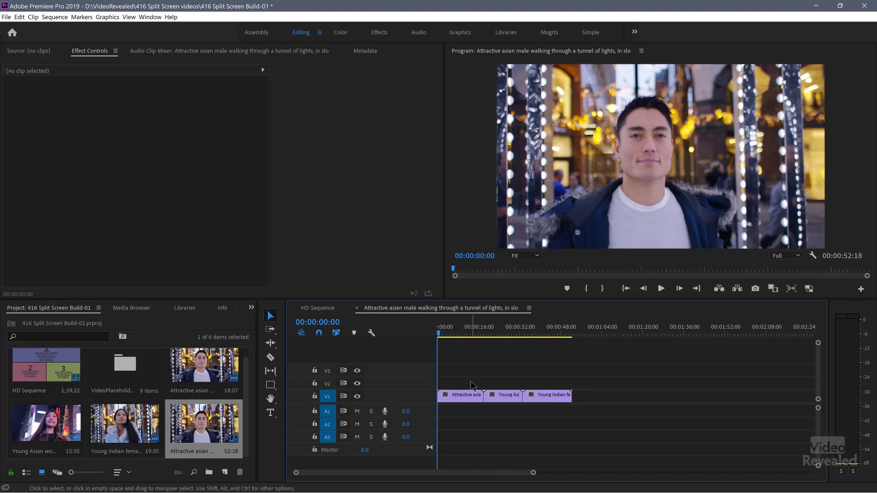
Stack the clips at the sequence start with the man on V3, the Young Asian woman on V2 and the Young Indian female on V1.
{"action": "key", "text": "equal"}
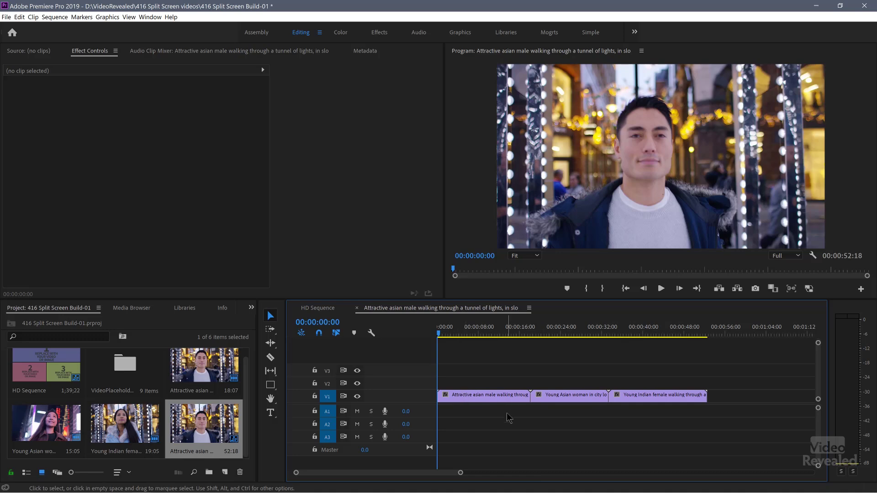
{"action": "left_click_drag", "start_coordinate": [477, 397], "coordinate": [522, 347]}
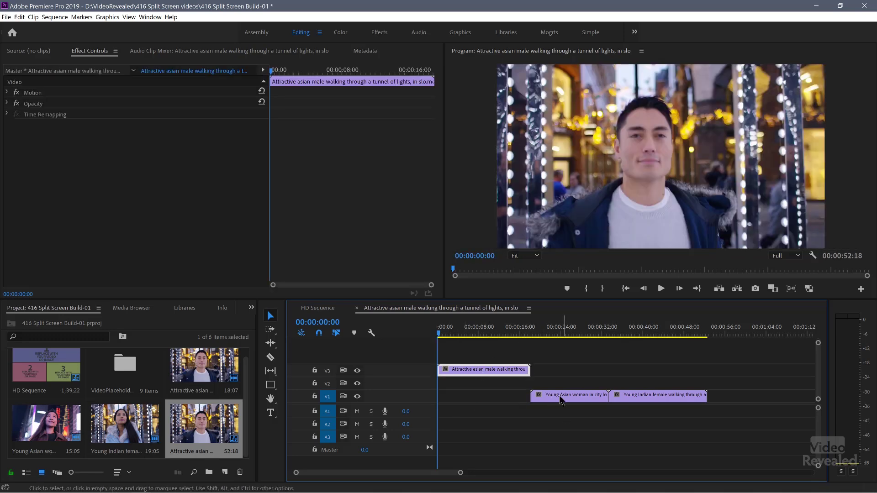
{"action": "left_click_drag", "start_coordinate": [552, 396], "coordinate": [457, 384]}
{"action": "left_click_drag", "start_coordinate": [621, 395], "coordinate": [441, 405]}
{"action": "key", "text": "backslash"}
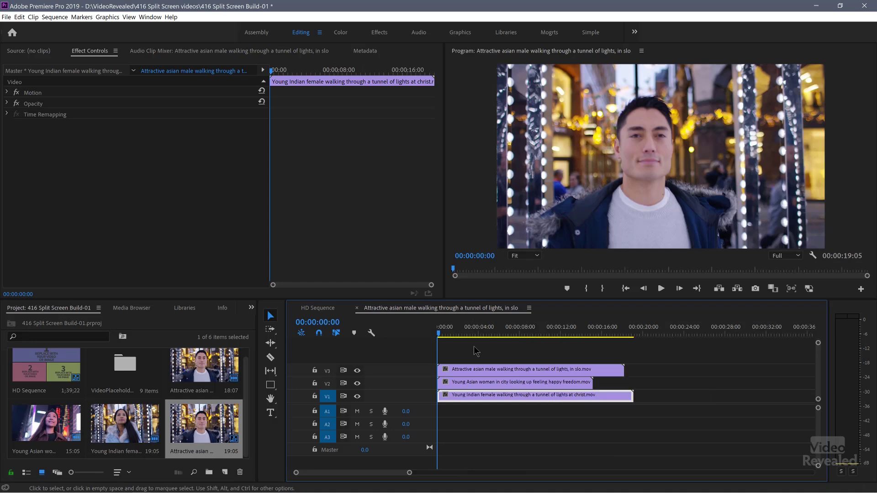
Trim the ends of all three stacked clips to 00:00:14:12 and return the playhead to the start.
{"action": "mouse_move", "coordinate": [731, 336]}
{"action": "left_mouse_down"}
{"action": "mouse_move", "coordinate": [738, 335]}
{"action": "mouse_move", "coordinate": [708, 342]}
{"action": "mouse_move", "coordinate": [735, 346]}
{"action": "left_mouse_up"}
{"action": "key", "text": "w"}
{"action": "left_click", "coordinate": [629, 336]}
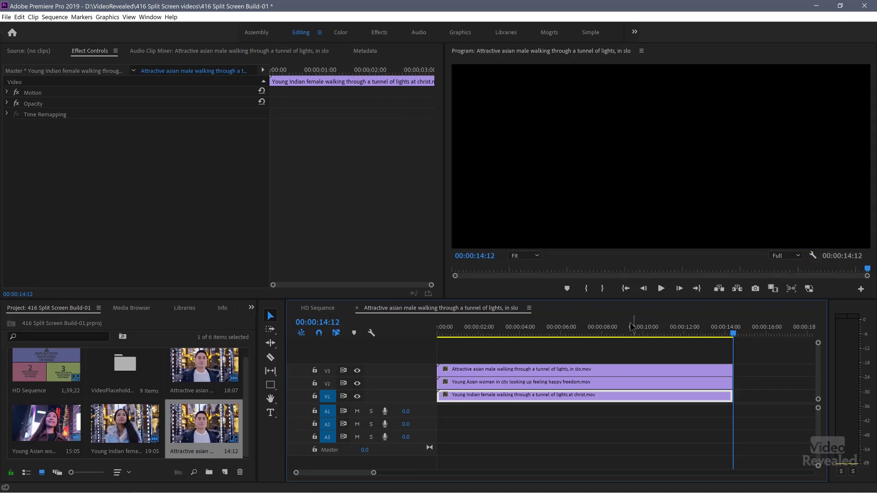
{"action": "key", "text": "Home"}
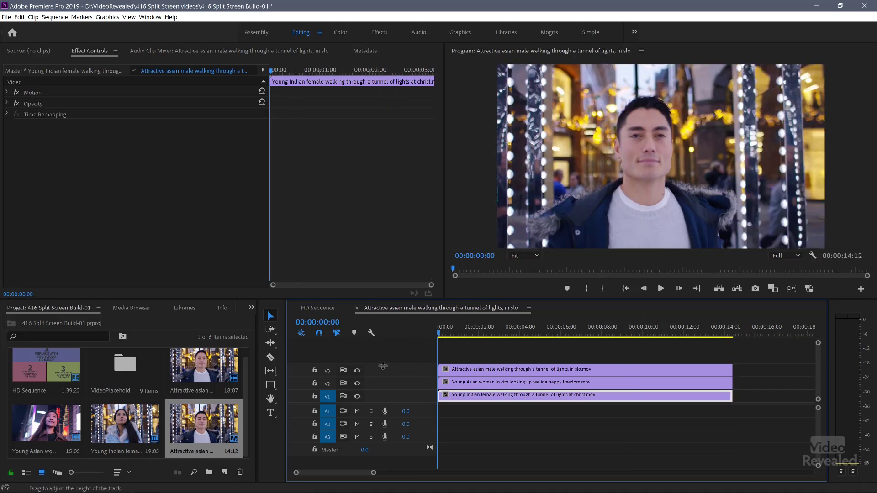
Check the stacked footage by hiding tracks V3 and V2, and show both tracks again.
{"action": "left_click", "coordinate": [358, 371]}
{"action": "left_click", "coordinate": [358, 384]}
{"action": "left_click", "coordinate": [358, 383]}
{"action": "left_click", "coordinate": [358, 371]}
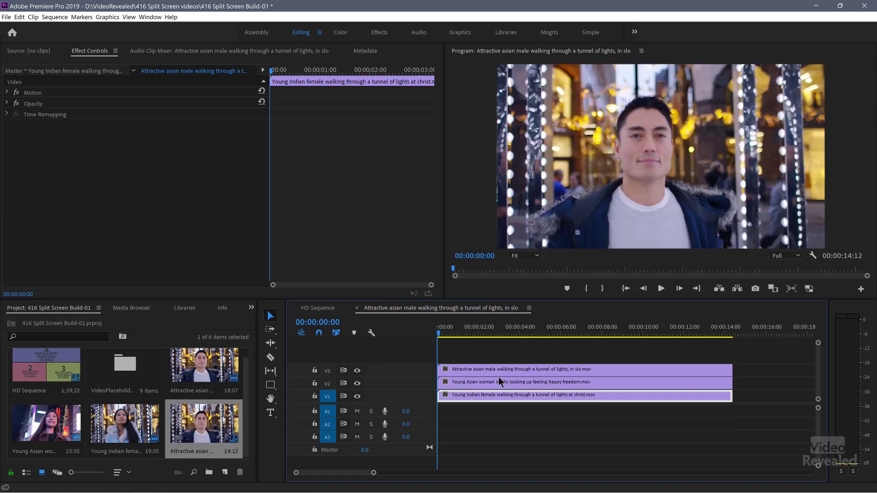
Apply the Transform effect and the Crop effect, in that order, to the man's clip on V3.
{"action": "left_click", "coordinate": [498, 370]}
{"action": "left_click", "coordinate": [483, 330]}
{"action": "left_click", "coordinate": [463, 330]}
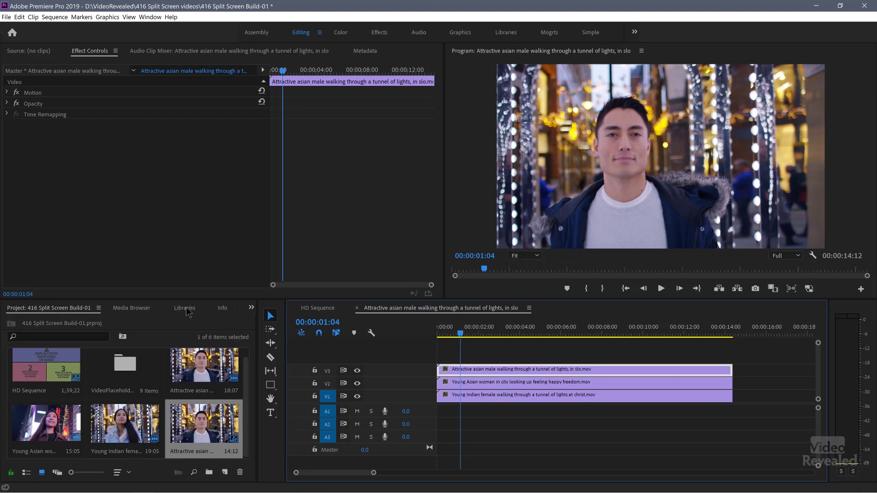
{"action": "left_click", "coordinate": [251, 308]}
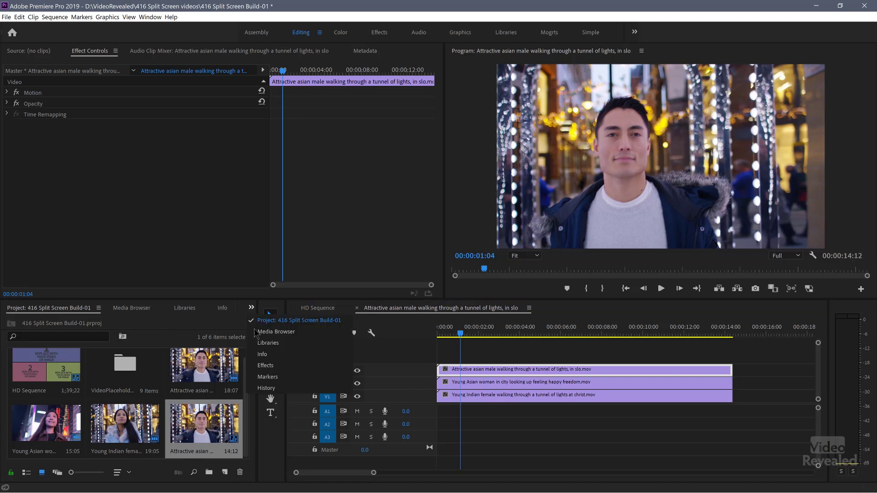
{"action": "left_click", "coordinate": [265, 365]}
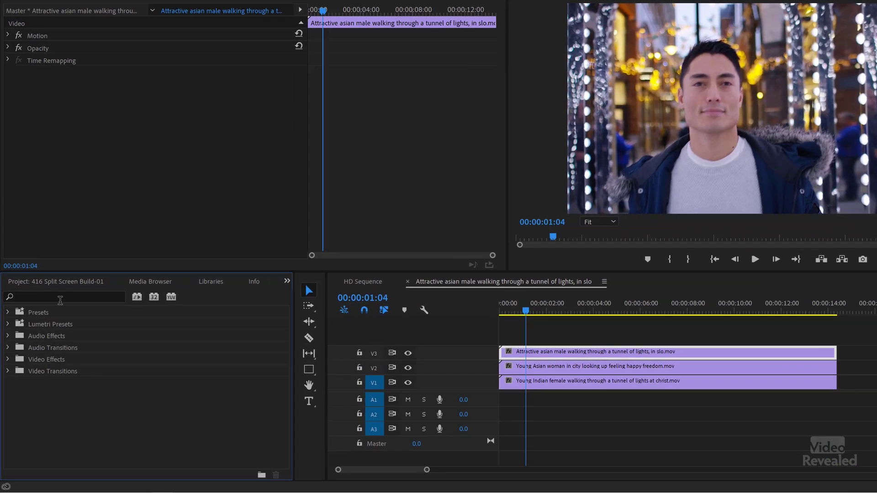
{"action": "left_click", "coordinate": [60, 298]}
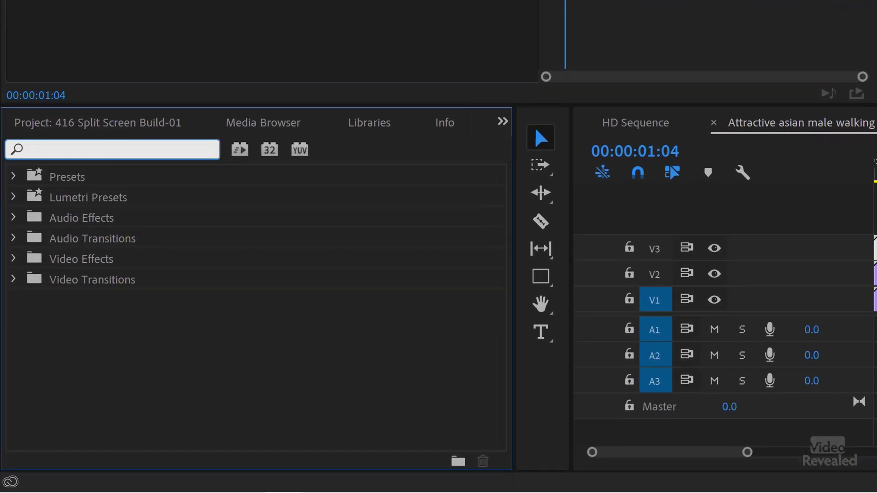
{"action": "type", "text": "transform"}
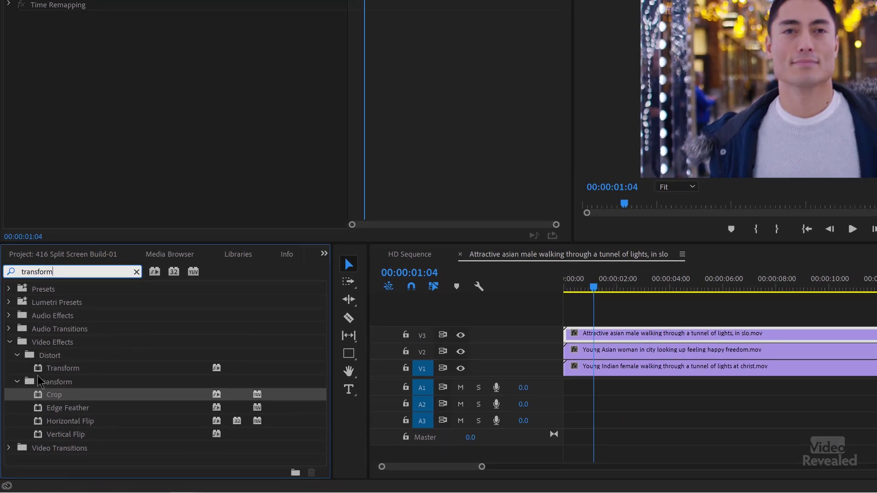
{"action": "double_click", "coordinate": [59, 369]}
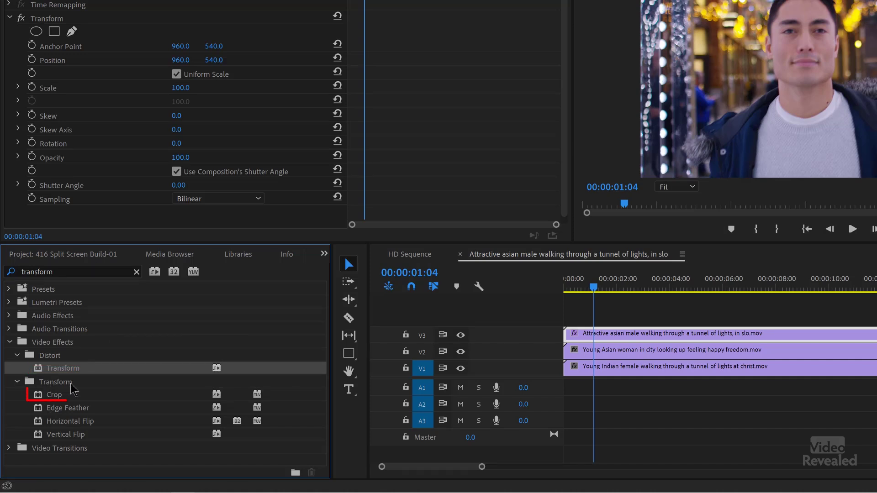
{"action": "double_click", "coordinate": [53, 396]}
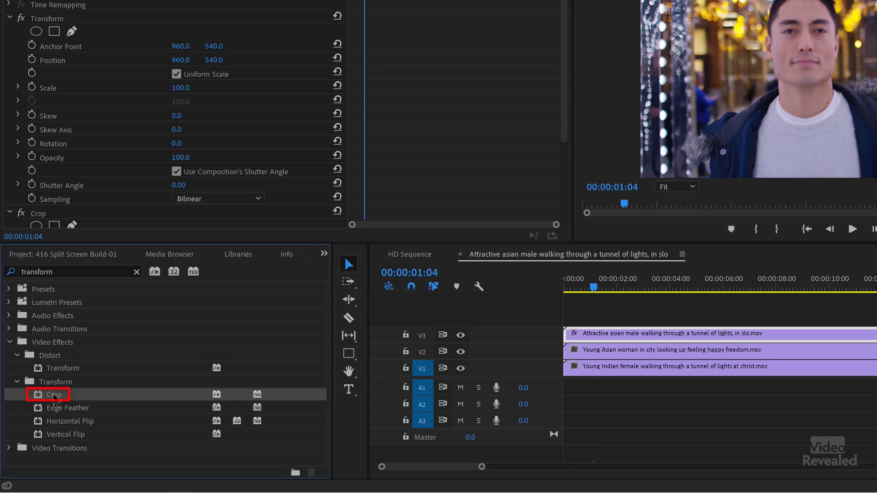
Set the Crop effect's Right value to 66.6% for the man's clip on V3.
{"action": "scroll", "coordinate": [255, 124], "scroll_direction": "down", "scroll_amount": 5}
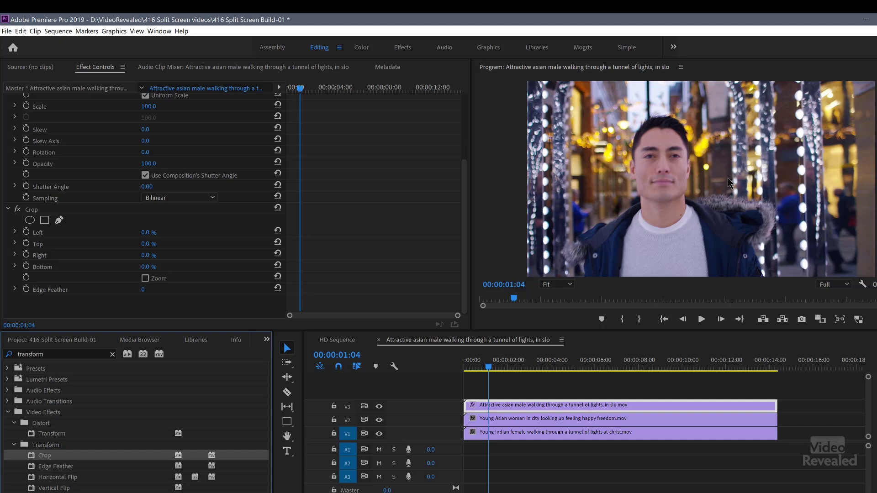
{"action": "left_click", "coordinate": [146, 256]}
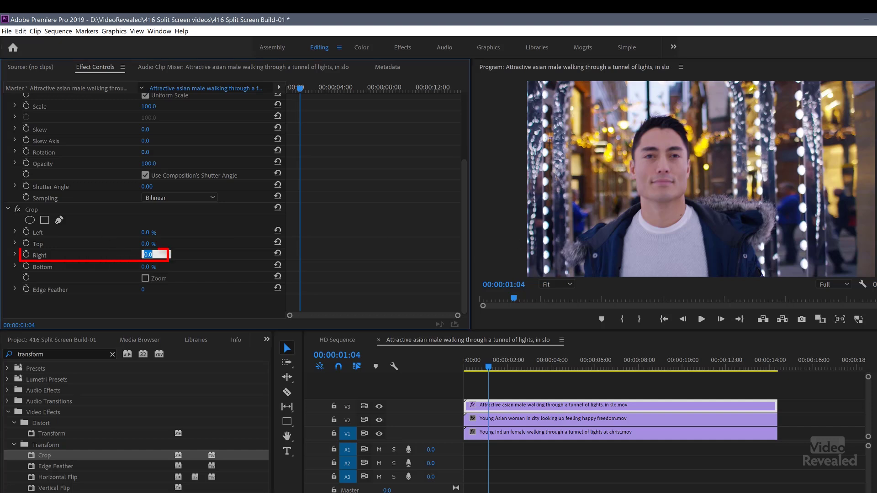
{"action": "type", "text": "66.6"}
{"action": "key", "text": "Return"}
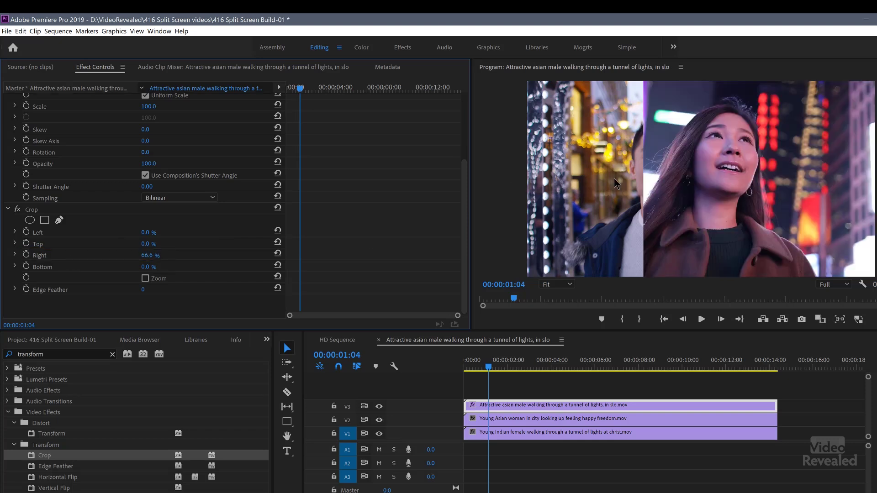
Hide tracks V2 and V1 and set the playhead to 00:00:01:00.
{"action": "left_click", "coordinate": [379, 419]}
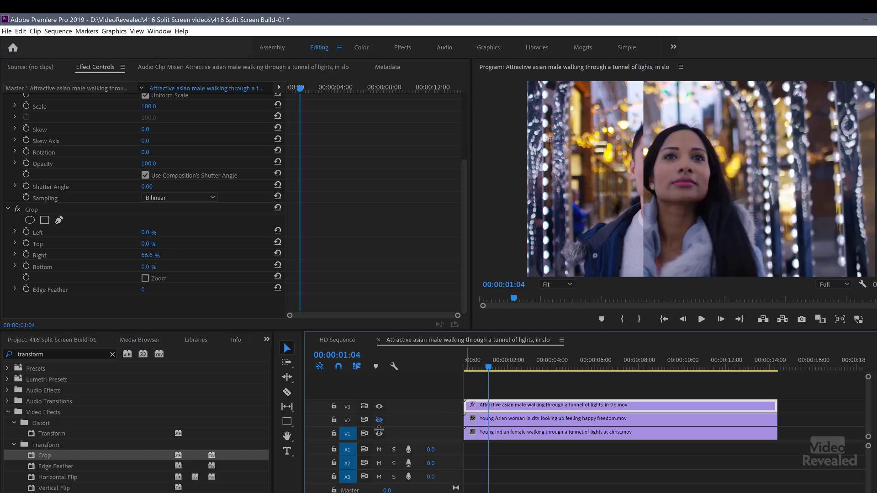
{"action": "left_click", "coordinate": [379, 433]}
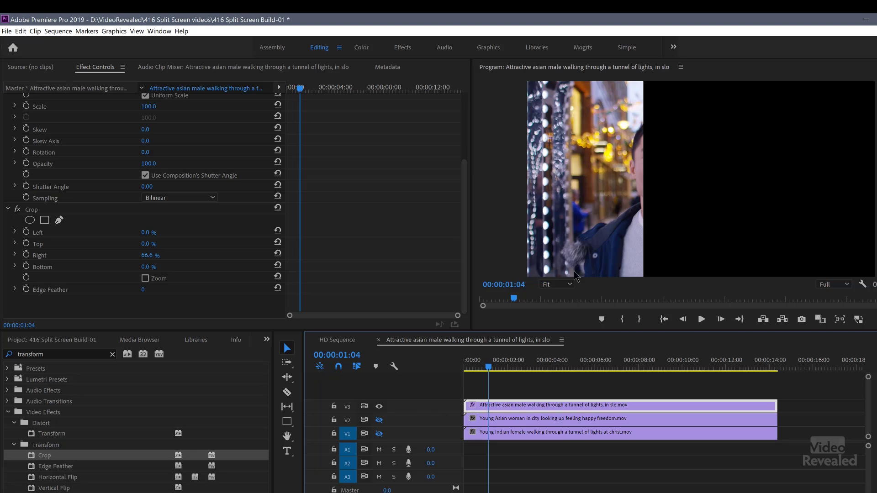
{"action": "mouse_move", "coordinate": [490, 373]}
{"action": "left_mouse_down"}
{"action": "mouse_move", "coordinate": [582, 371]}
{"action": "mouse_move", "coordinate": [485, 372]}
{"action": "left_mouse_up"}
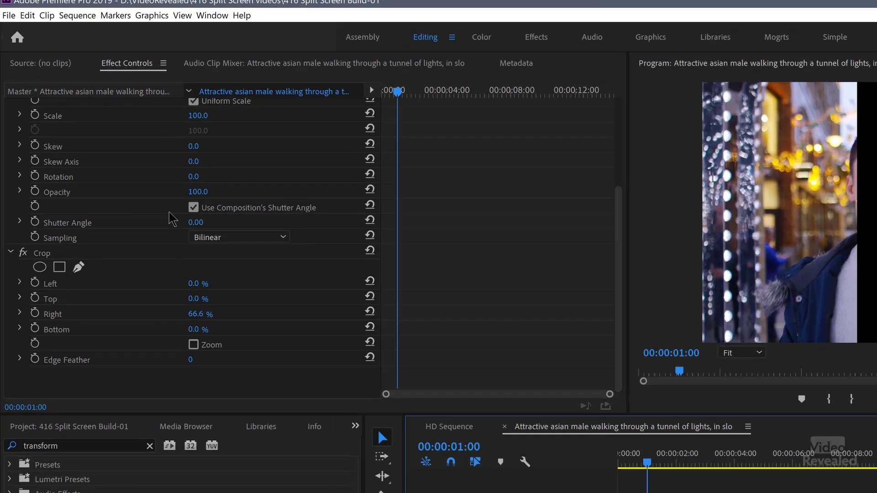
Review the V3 clip's Motion properties, and try shifting the Transform anchor point horizontally to about 1098 before resetting it.
{"action": "scroll", "coordinate": [171, 218], "scroll_direction": "up", "scroll_amount": 5}
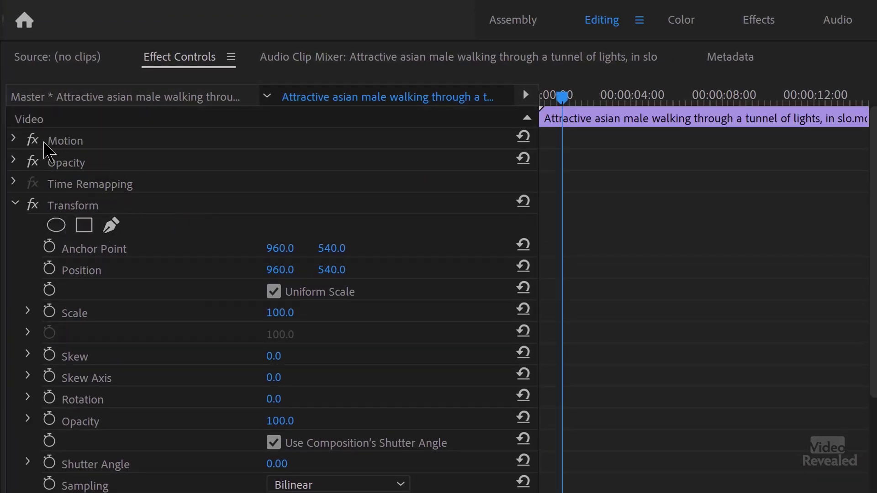
{"action": "left_click", "coordinate": [12, 140]}
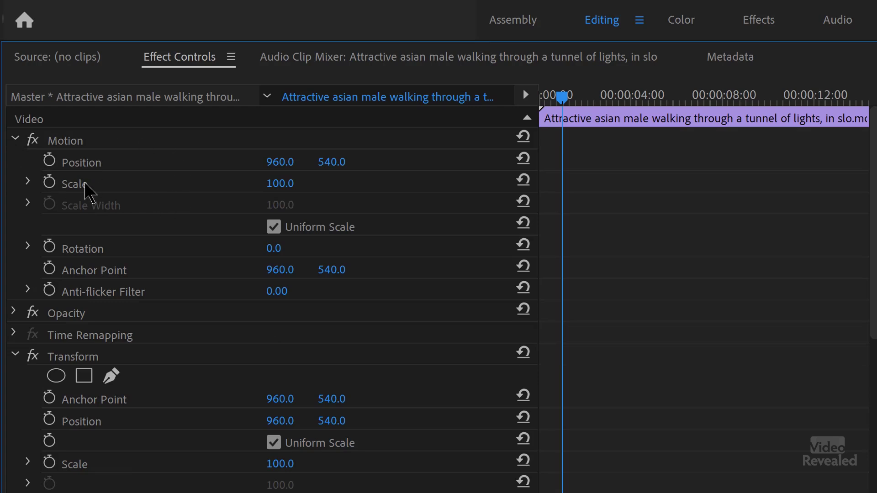
{"action": "left_click", "coordinate": [16, 139]}
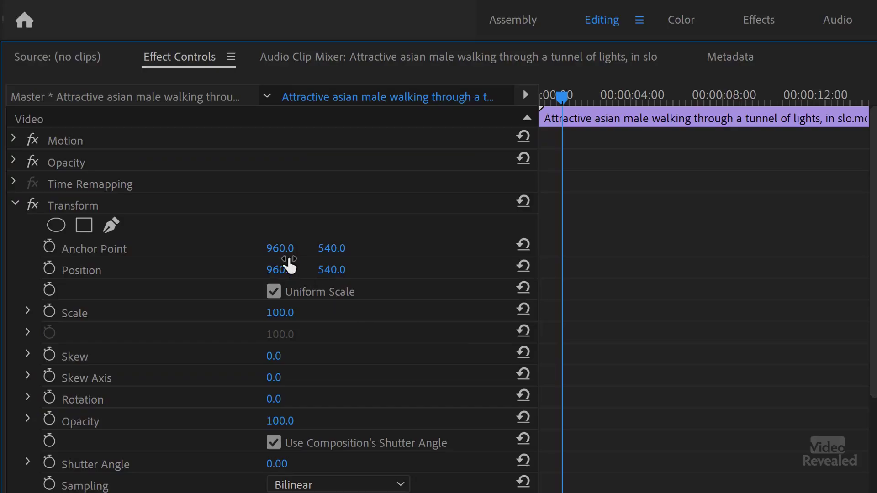
{"action": "left_click_drag", "start_coordinate": [274, 249], "coordinate": [337, 249]}
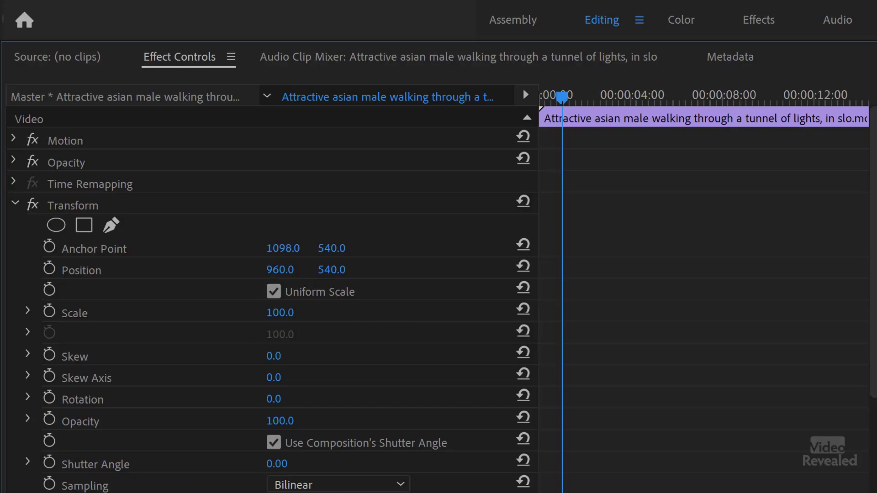
{"action": "left_click", "coordinate": [524, 245]}
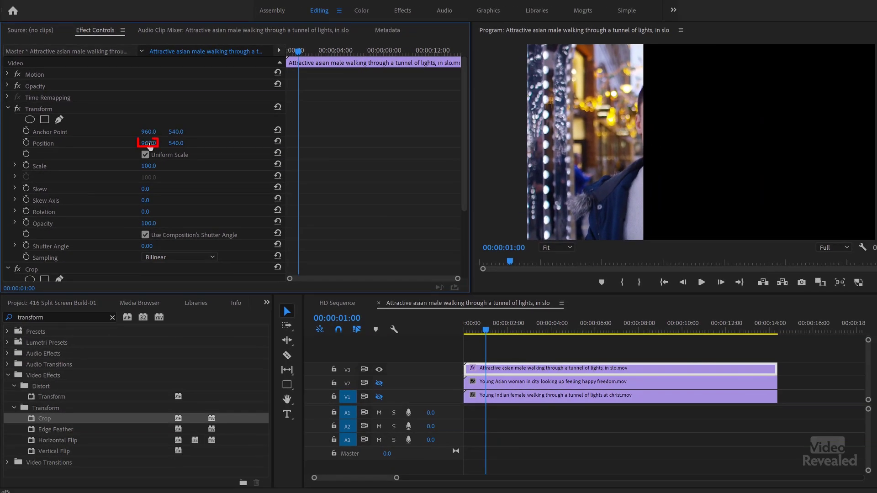
Shift the V3 clip's Transform position horizontally to 459 so the man is framed inside the cropped third.
{"action": "left_click_drag", "start_coordinate": [149, 146], "coordinate": [24, 145]}
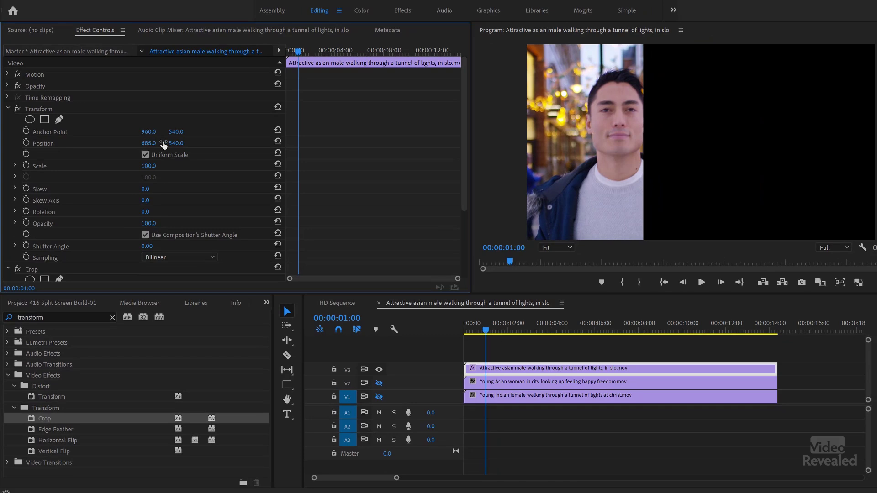
{"action": "left_click_drag", "start_coordinate": [148, 143], "coordinate": [60, 143]}
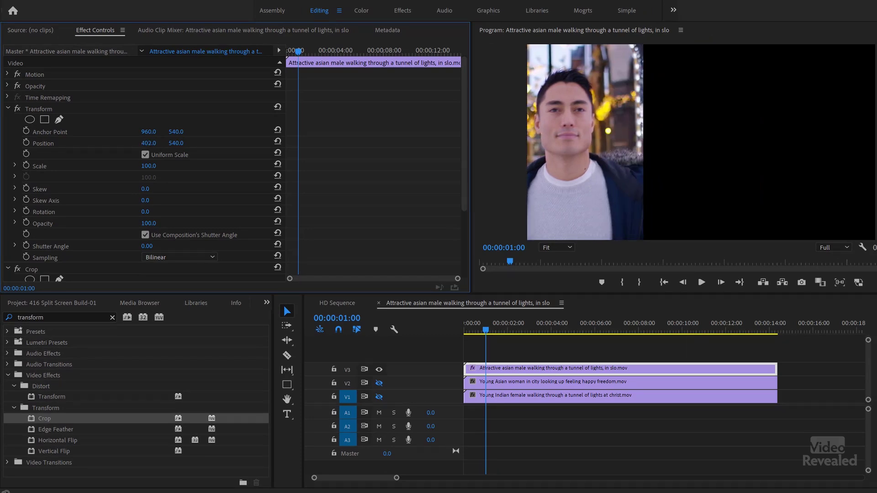
{"action": "left_click_drag", "start_coordinate": [149, 143], "coordinate": [174, 160]}
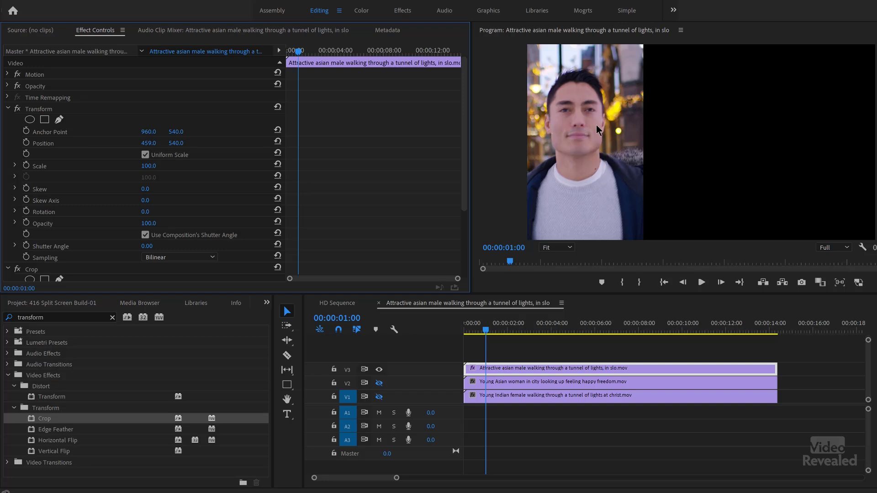
Play the sequence from the start to check the man's framing over time.
{"action": "left_click", "coordinate": [472, 336]}
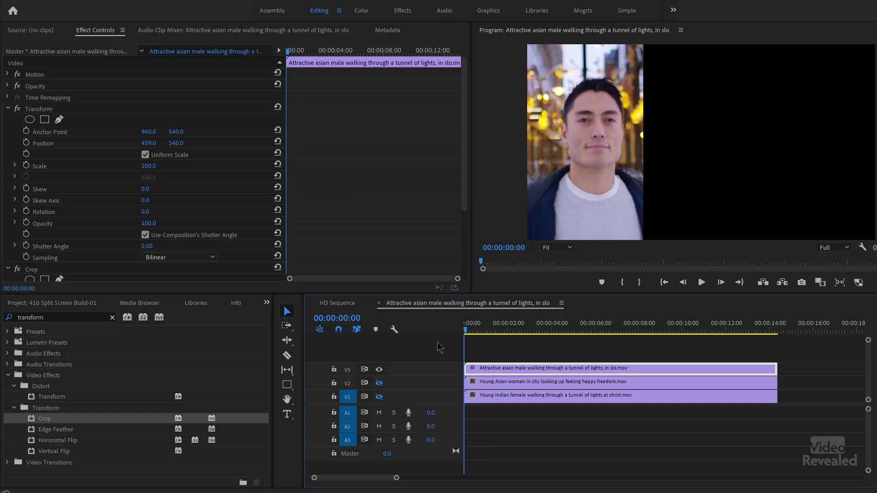
{"action": "key", "text": "space"}
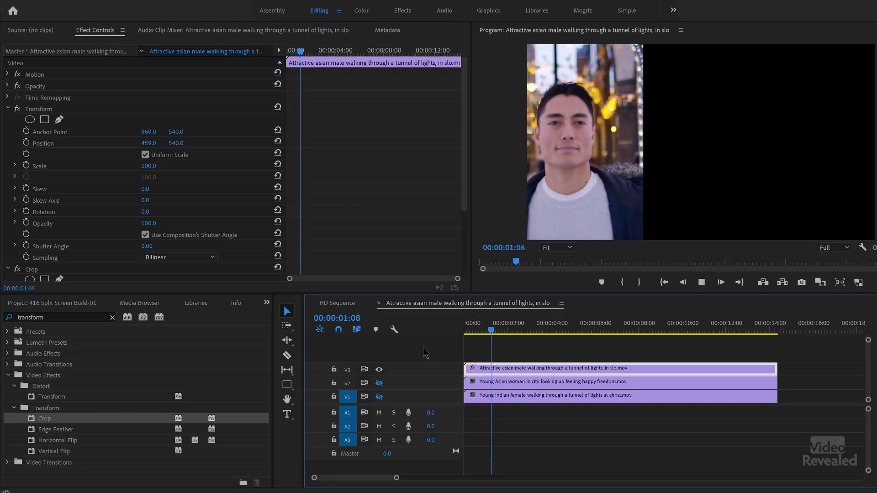
{"action": "key", "text": "space"}
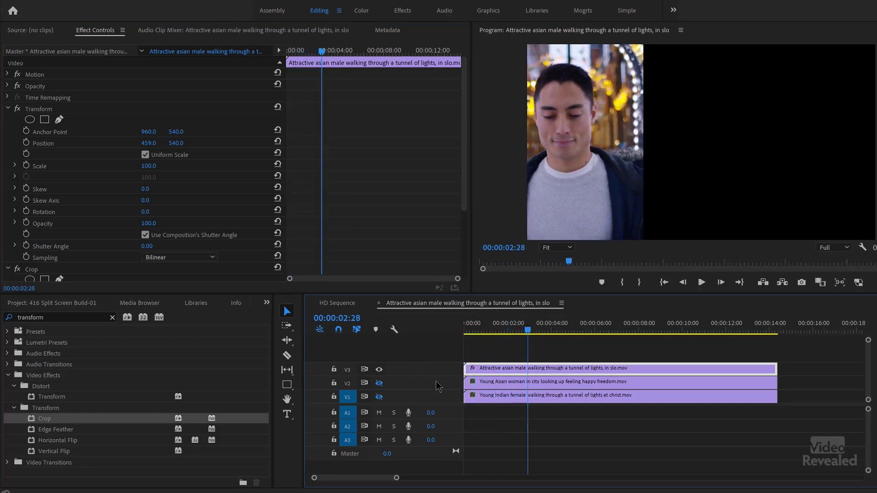
Show track V2 and apply the Transform effect followed by the Crop effect to its clip.
{"action": "left_click", "coordinate": [379, 384]}
{"action": "left_click", "coordinate": [487, 381]}
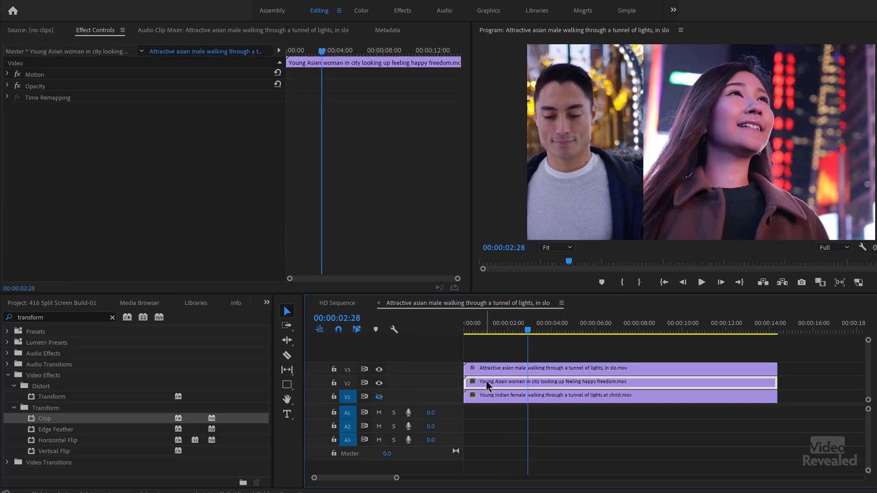
{"action": "double_click", "coordinate": [32, 397]}
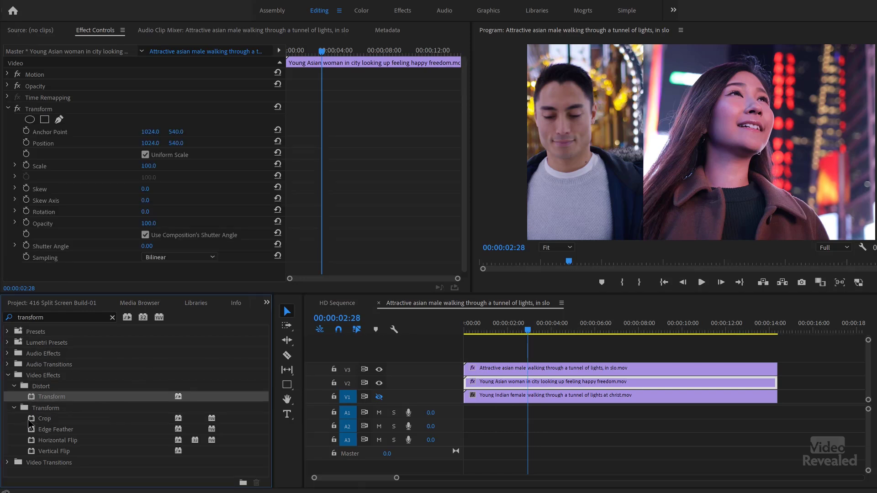
{"action": "left_click", "coordinate": [31, 420]}
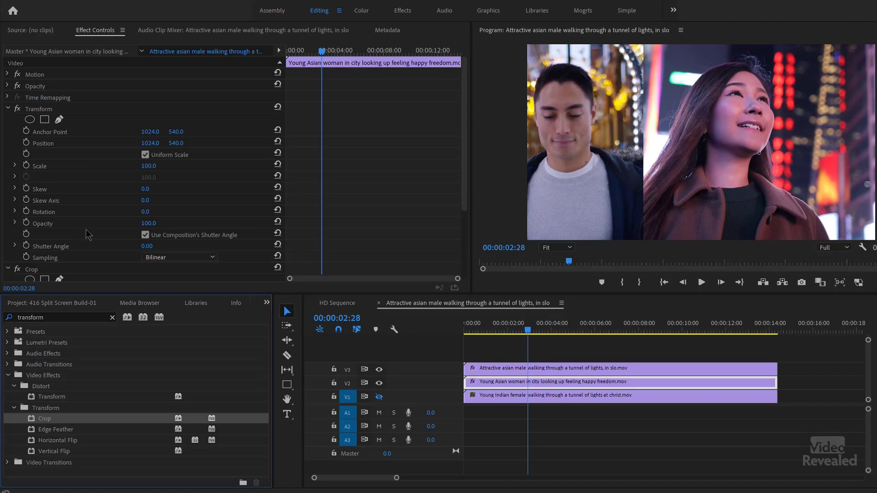
Crop the V2 clip 33.3% on both left and right, and shift its Transform position horizontally to 840 to frame the woman.
{"action": "scroll", "coordinate": [92, 238], "scroll_direction": "down", "scroll_amount": 4}
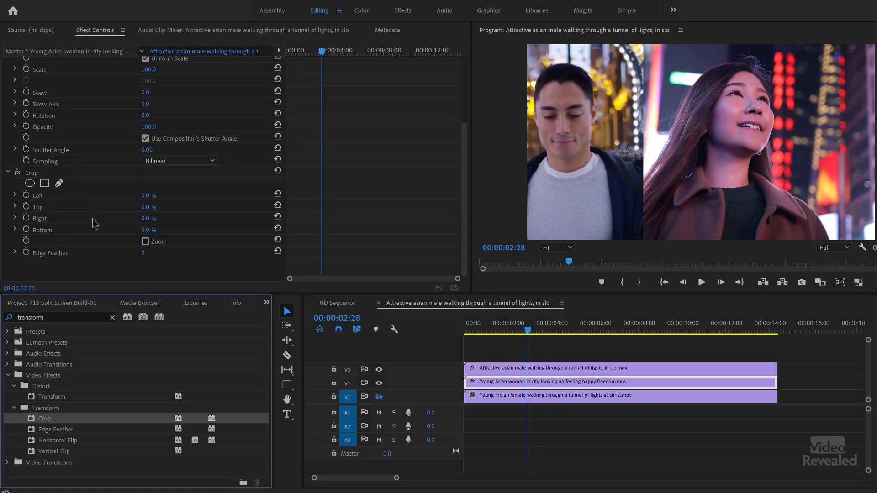
{"action": "left_click", "coordinate": [503, 381]}
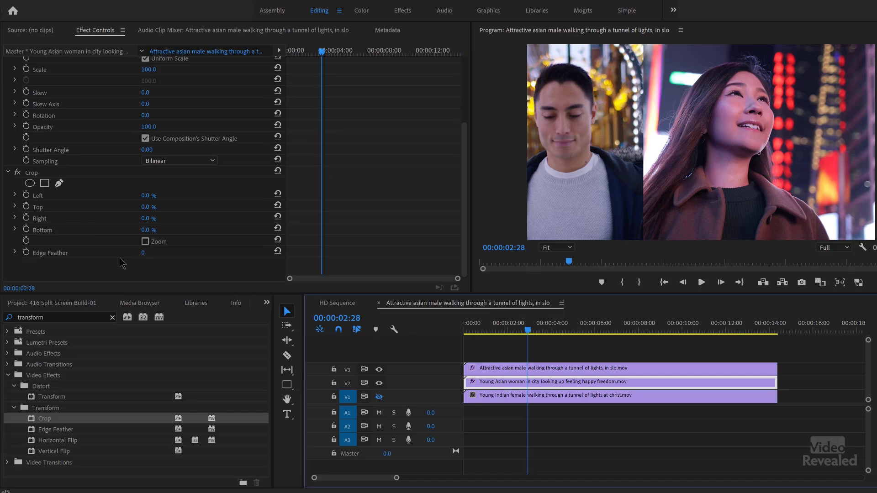
{"action": "left_click", "coordinate": [145, 195]}
{"action": "type", "text": "33.3"}
{"action": "key", "text": "Return"}
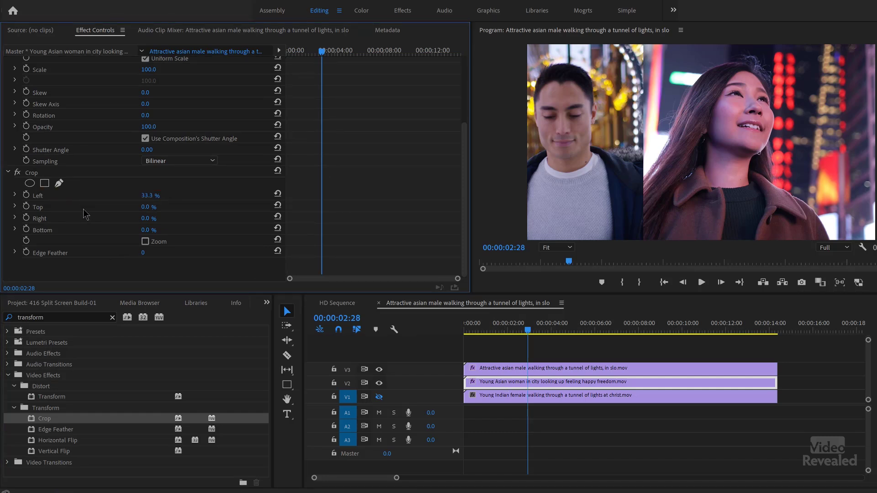
{"action": "left_click", "coordinate": [145, 218]}
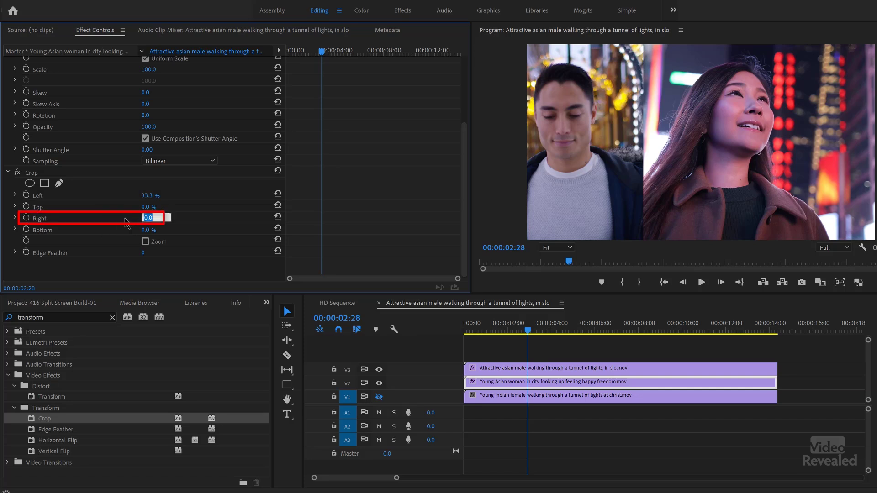
{"action": "type", "text": "33.3"}
{"action": "key", "text": "Return"}
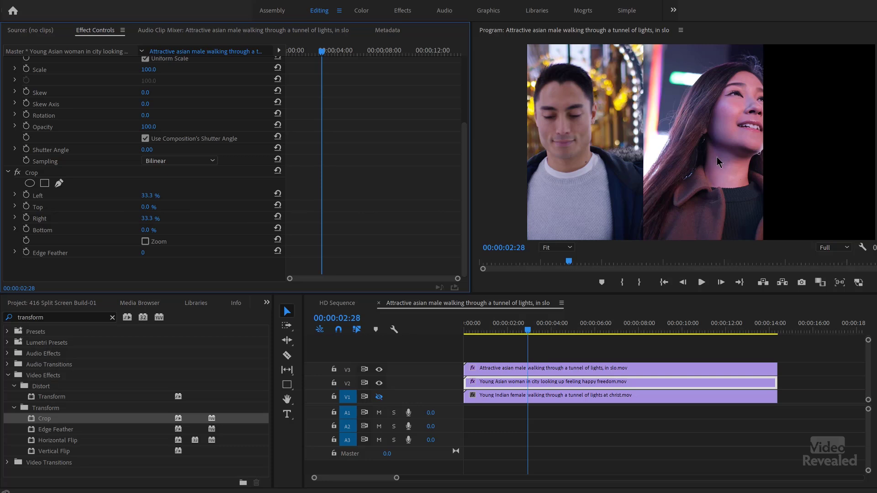
{"action": "scroll", "coordinate": [153, 127], "scroll_direction": "up", "scroll_amount": 5}
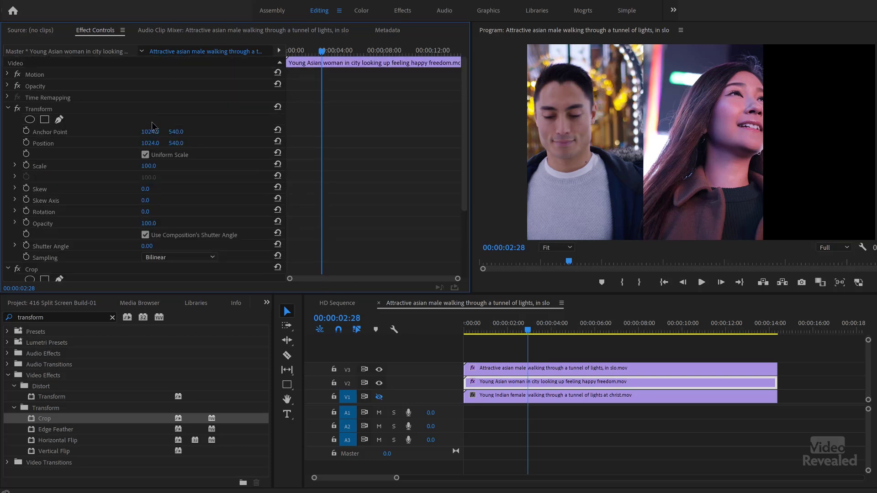
{"action": "left_click_drag", "start_coordinate": [152, 148], "coordinate": [68, 148]}
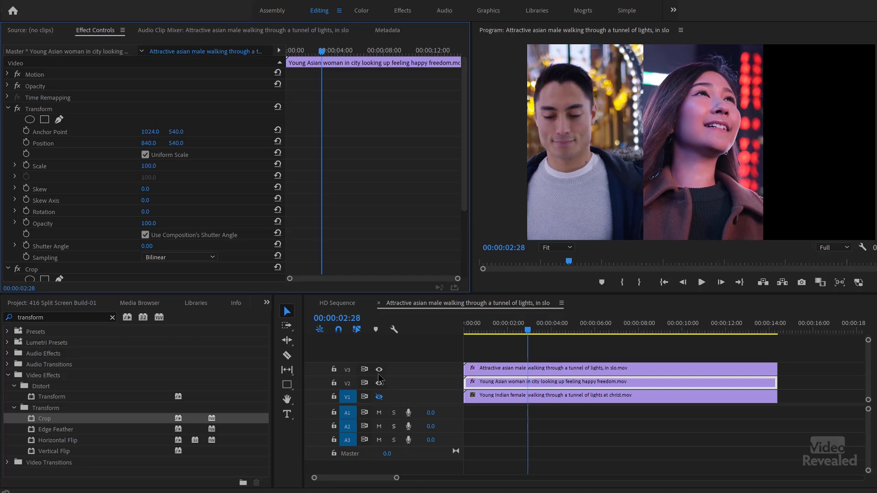
Show track V1 and apply the Transform and Crop effects to its clip.
{"action": "left_click", "coordinate": [380, 397]}
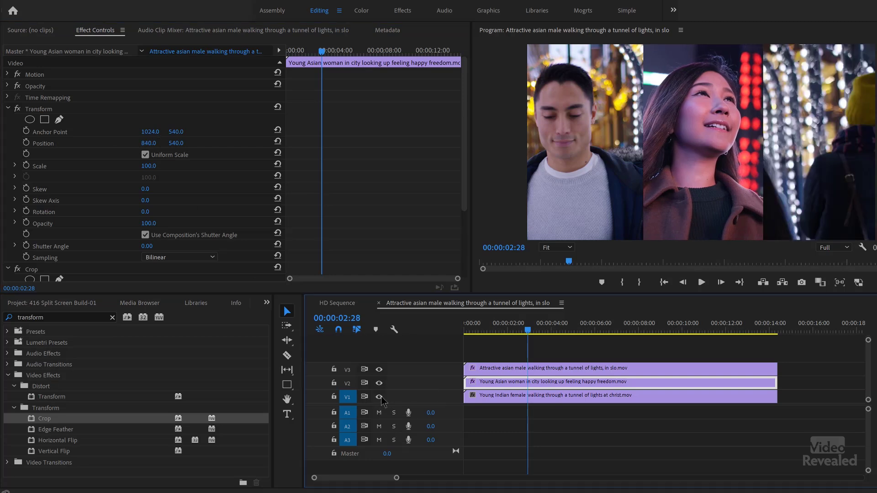
{"action": "left_click", "coordinate": [524, 399]}
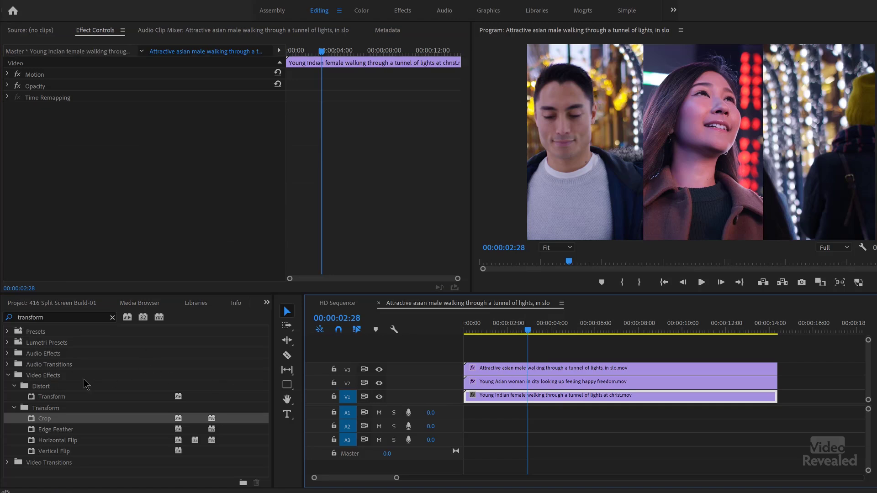
{"action": "double_click", "coordinate": [50, 398]}
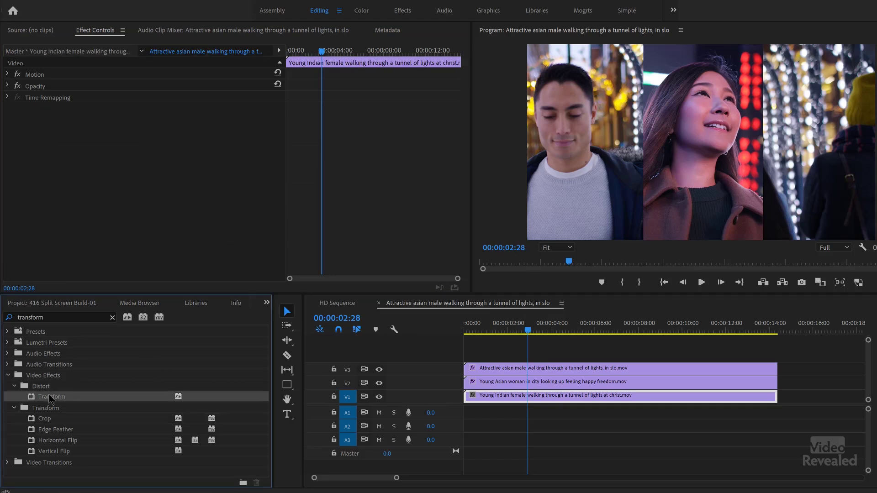
{"action": "double_click", "coordinate": [45, 418]}
Crop the left two thirds of the V1 clip and shift its Transform position rightward to frame the woman in the right third.
{"action": "scroll", "coordinate": [142, 233], "scroll_direction": "down", "scroll_amount": 8}
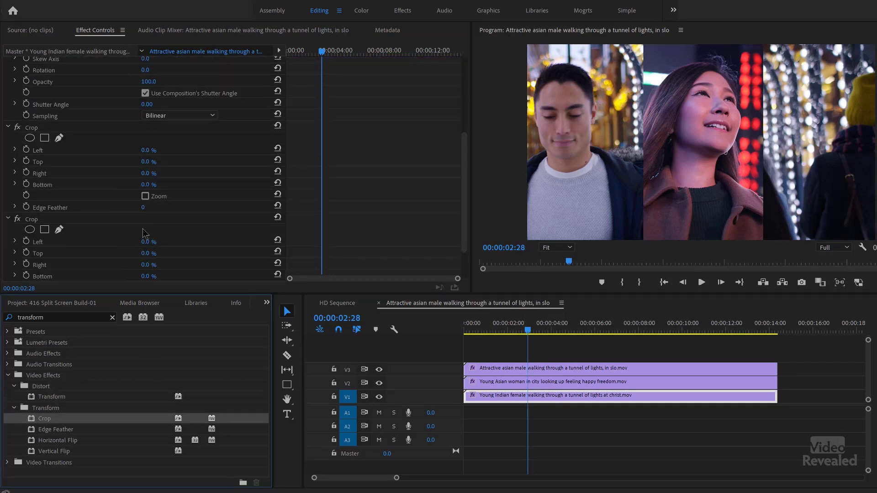
{"action": "left_click", "coordinate": [144, 196]}
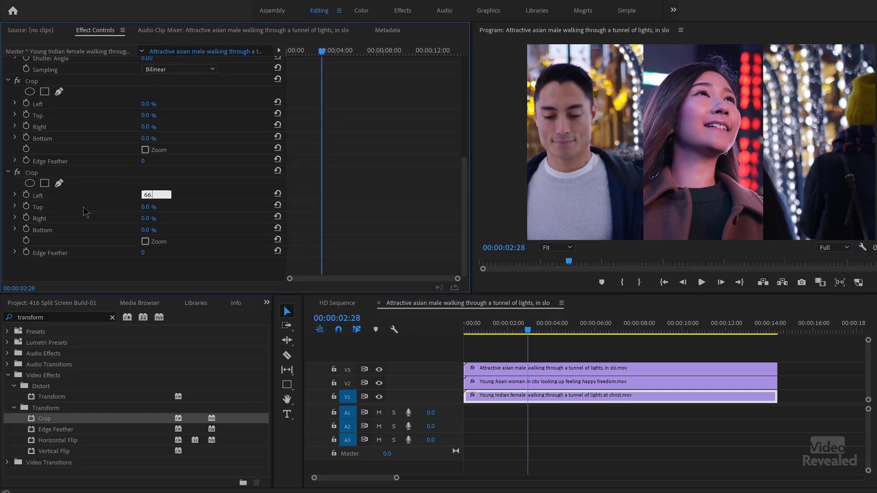
{"action": "scroll", "coordinate": [171, 156], "scroll_direction": "up", "scroll_amount": 10}
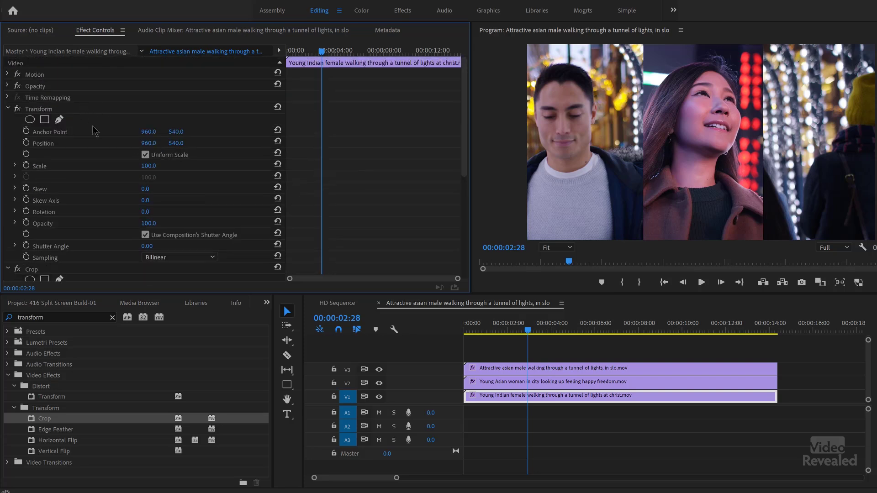
{"action": "left_click_drag", "start_coordinate": [151, 145], "coordinate": [443, 145]}
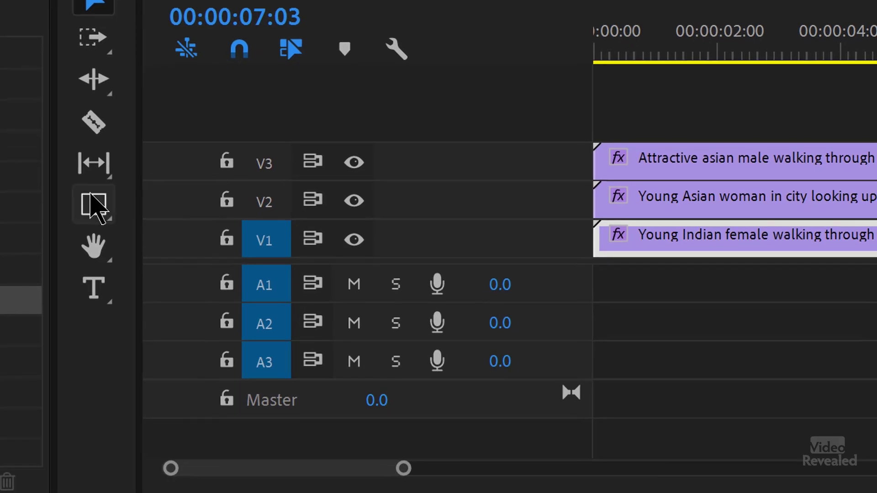
Draw a thin, full-height vertical bar with the Rectangle Tool over the seam between the man and the middle woman.
{"action": "left_click", "coordinate": [93, 205]}
{"action": "left_click", "coordinate": [179, 210]}
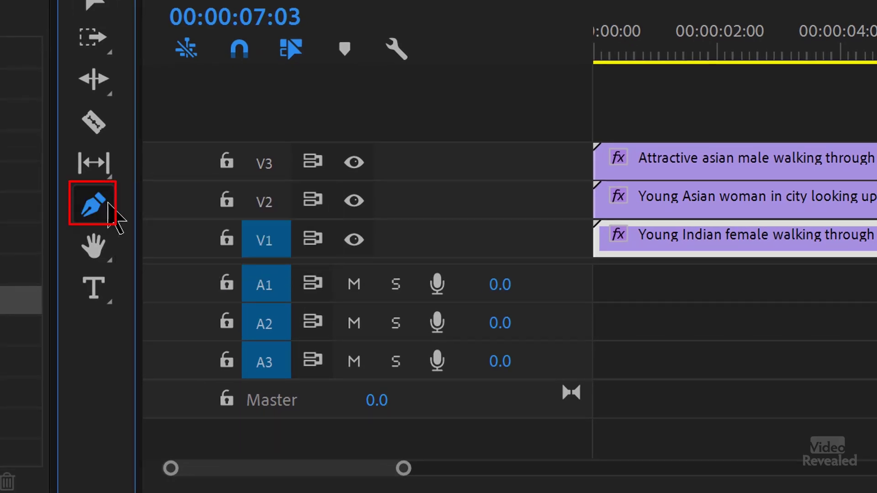
{"action": "left_click", "coordinate": [96, 206]}
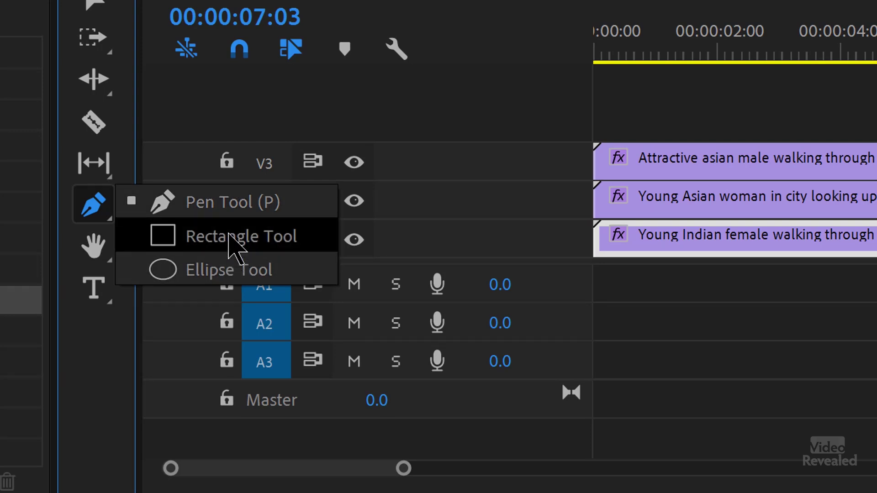
{"action": "left_click", "coordinate": [235, 237]}
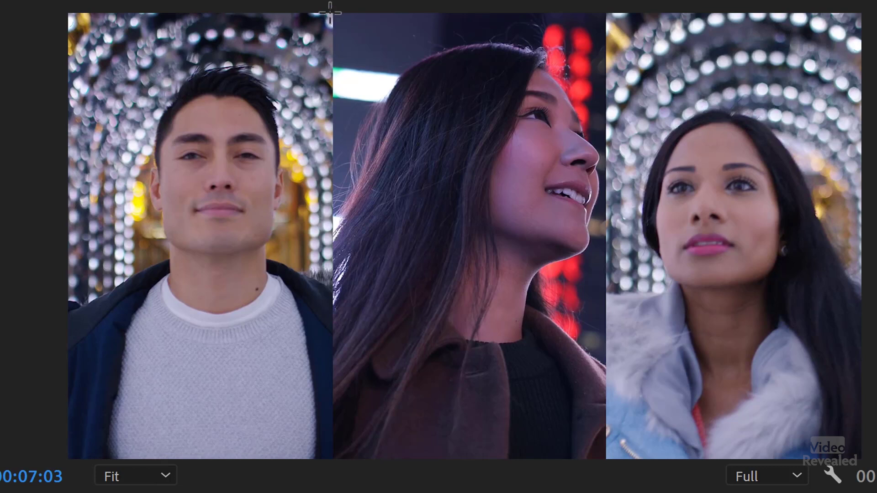
{"action": "mouse_move", "coordinate": [332, 13]}
{"action": "left_mouse_down"}
{"action": "mouse_move", "coordinate": [358, 313]}
{"action": "mouse_move", "coordinate": [341, 464]}
{"action": "mouse_move", "coordinate": [329, 478]}
{"action": "mouse_move", "coordinate": [339, 475]}
{"action": "left_mouse_up"}
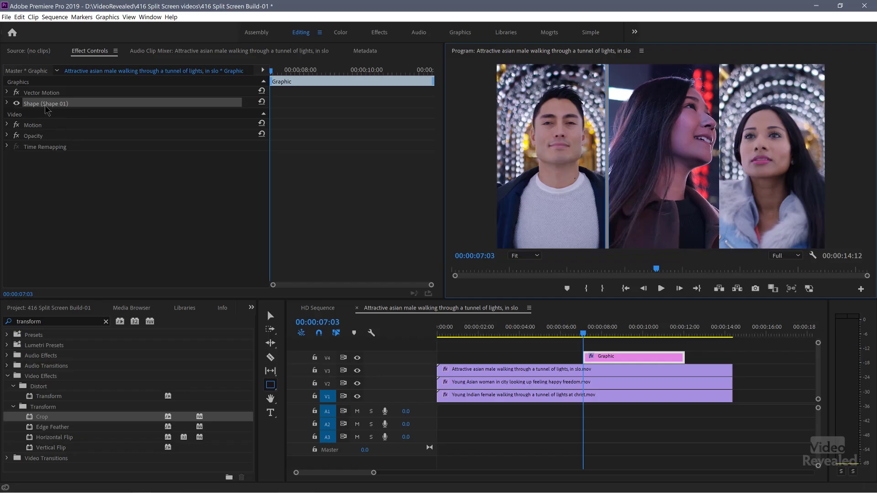
Move the graphic clip on V4 to the sequence start and extend its end to match the video clips.
{"action": "mouse_move", "coordinate": [599, 359]}
{"action": "left_mouse_down"}
{"action": "mouse_move", "coordinate": [432, 370]}
{"action": "mouse_move", "coordinate": [439, 358]}
{"action": "left_mouse_up"}
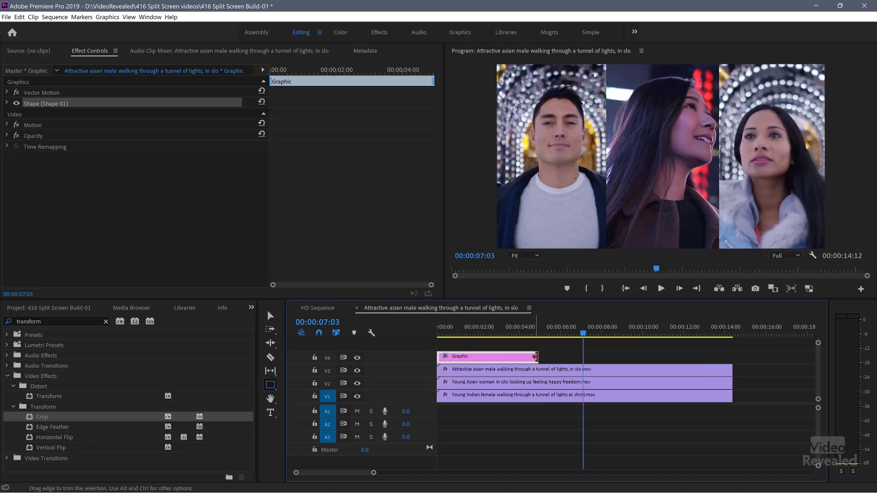
{"action": "left_click_drag", "start_coordinate": [537, 355], "coordinate": [733, 356]}
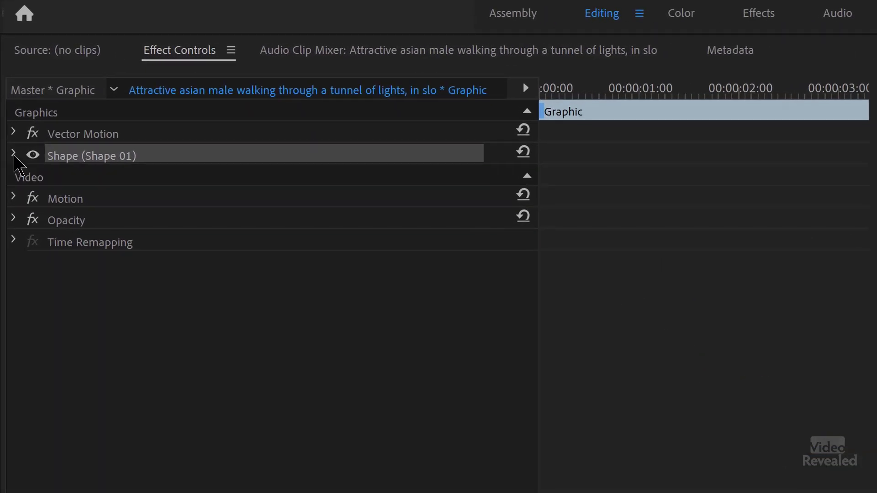
Set the divider shape's fill colour to black (000000).
{"action": "left_click", "coordinate": [14, 154]}
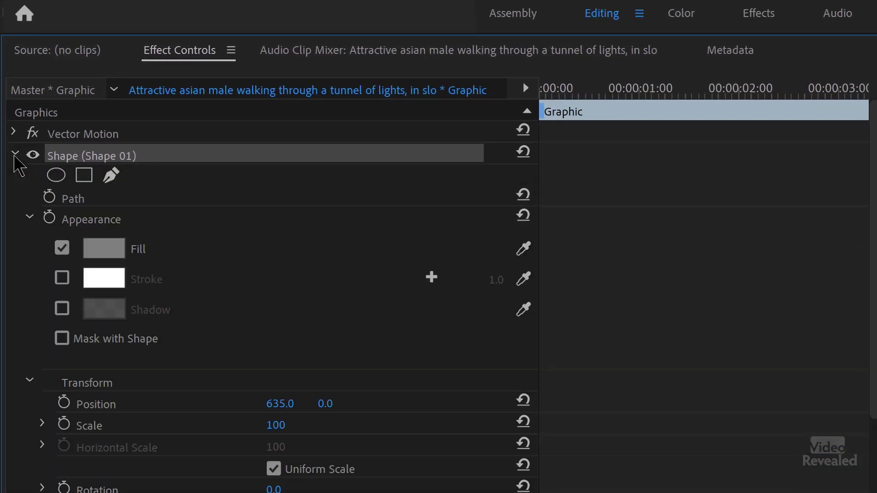
{"action": "left_click", "coordinate": [102, 249]}
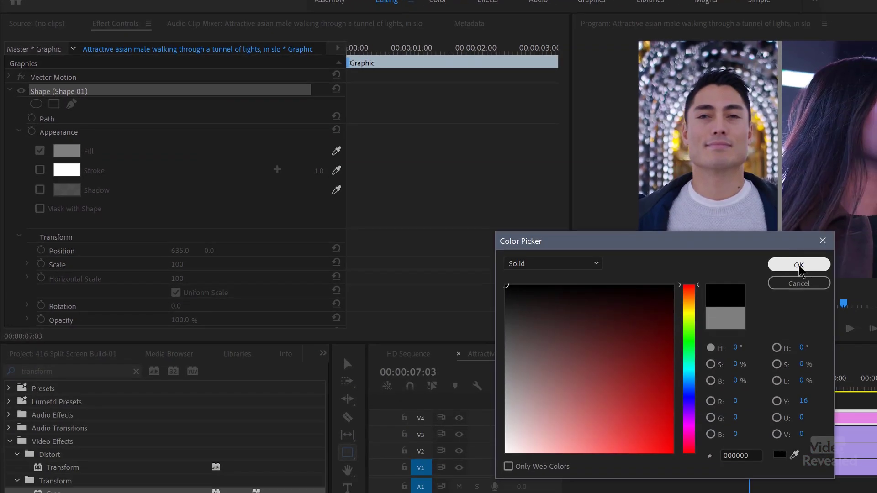
{"action": "left_click", "coordinate": [799, 266]}
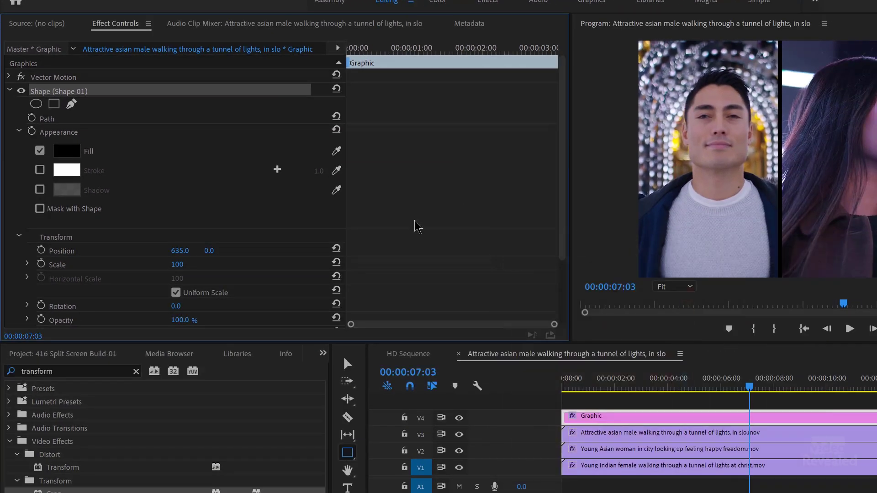
{"action": "left_click", "coordinate": [9, 90]}
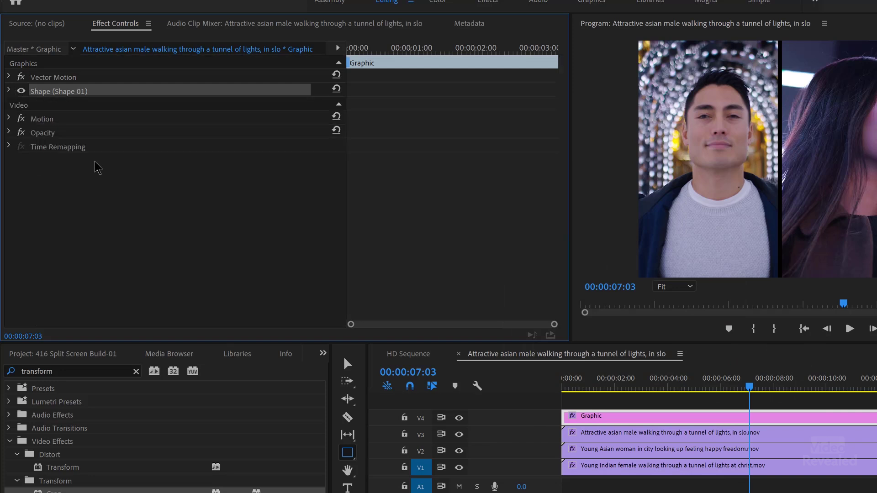
Duplicate the divider shape within the same graphic clip by copying and pasting it.
{"action": "right_click", "coordinate": [62, 93]}
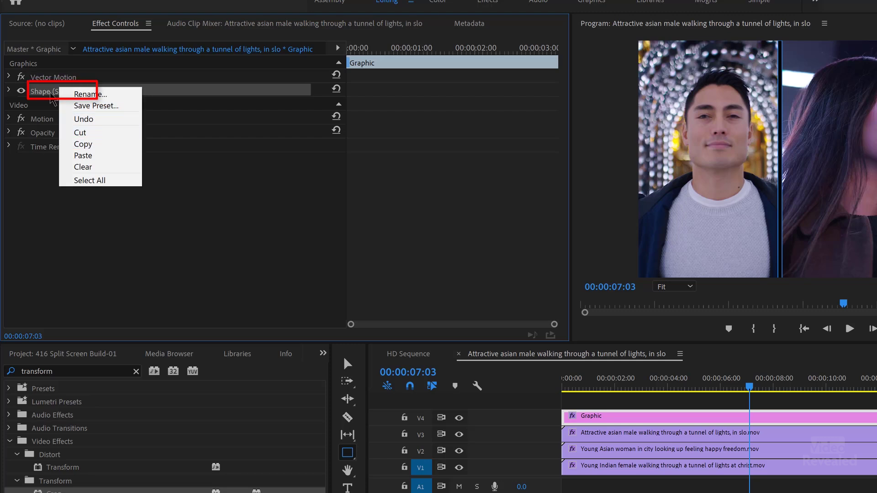
{"action": "left_click", "coordinate": [82, 144]}
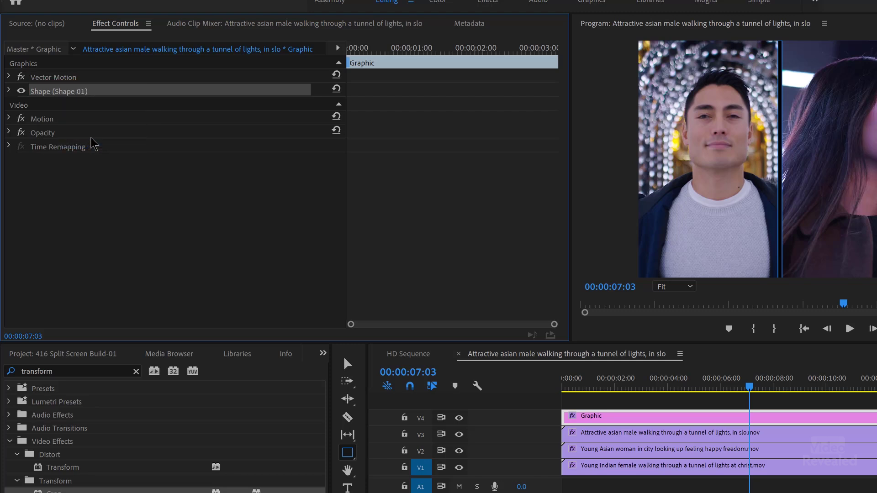
{"action": "right_click", "coordinate": [79, 180]}
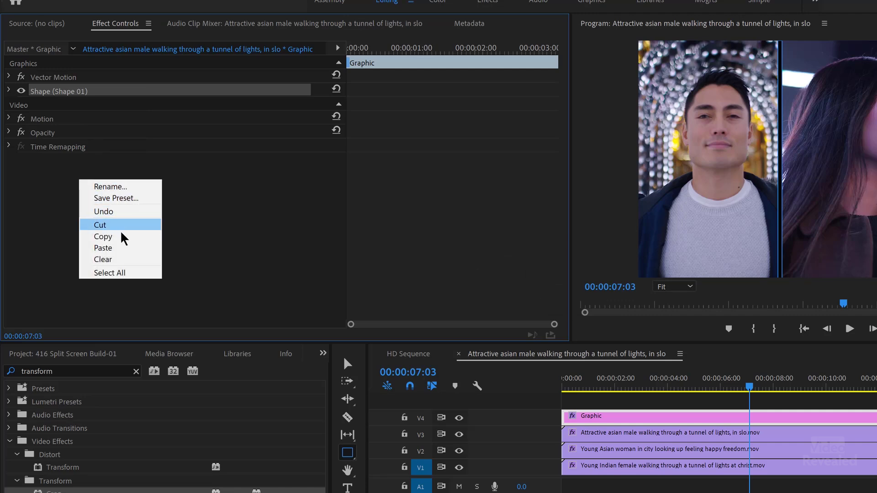
{"action": "left_click", "coordinate": [122, 249]}
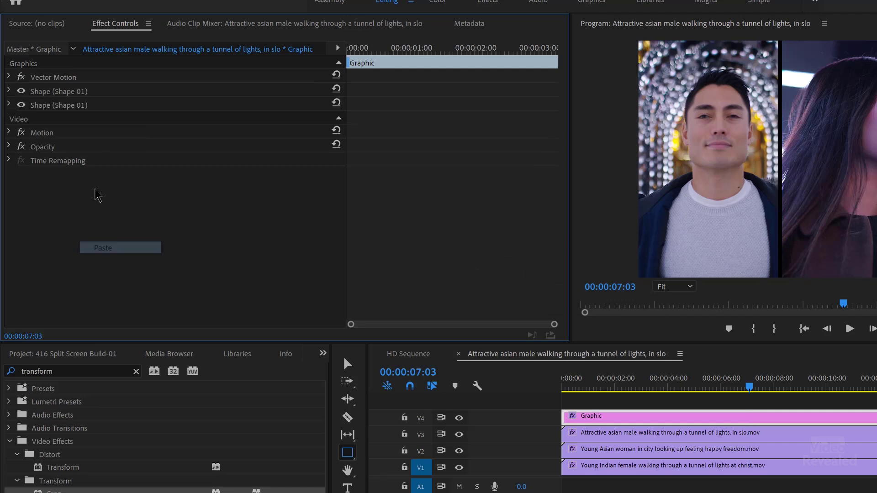
Shift one divider shape's horizontal position to 1293 so it covers the seam between the two women.
{"action": "left_click", "coordinate": [9, 105]}
{"action": "left_click", "coordinate": [19, 144]}
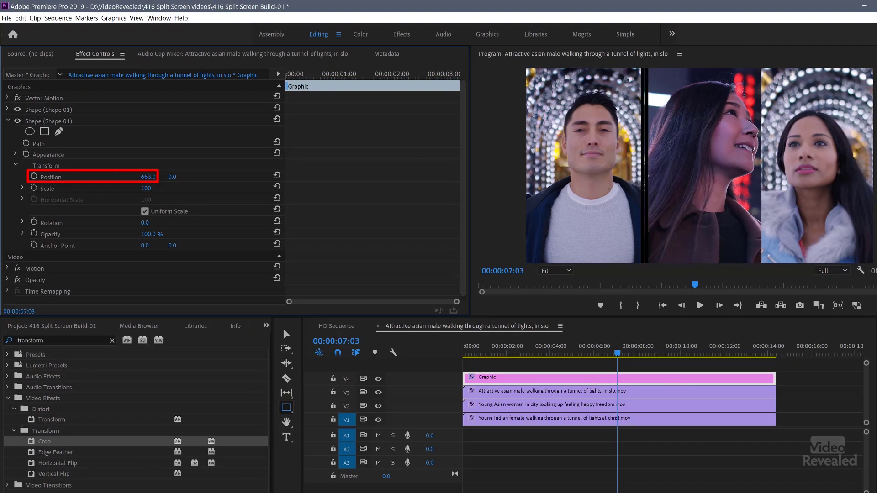
{"action": "left_click_drag", "start_coordinate": [148, 177], "coordinate": [228, 176]}
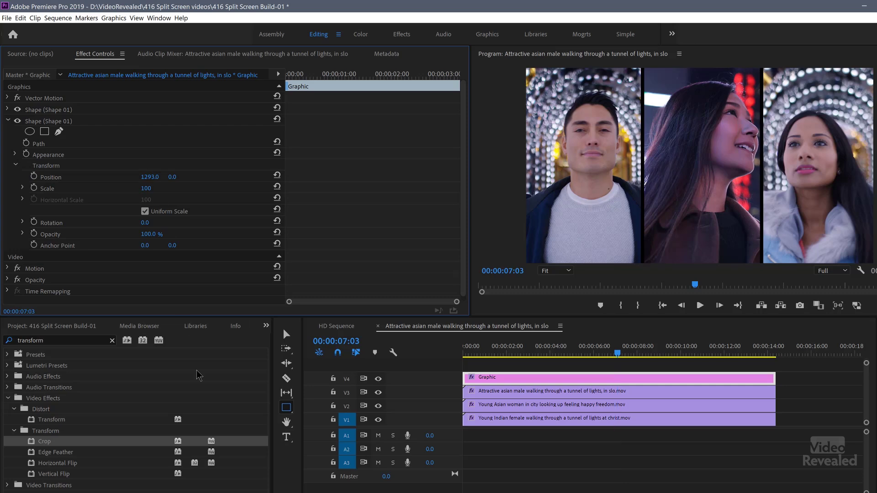
Play the sequence from the start to check the three-way split screen with its dividers.
{"action": "left_click", "coordinate": [499, 350]}
{"action": "key", "text": "space"}
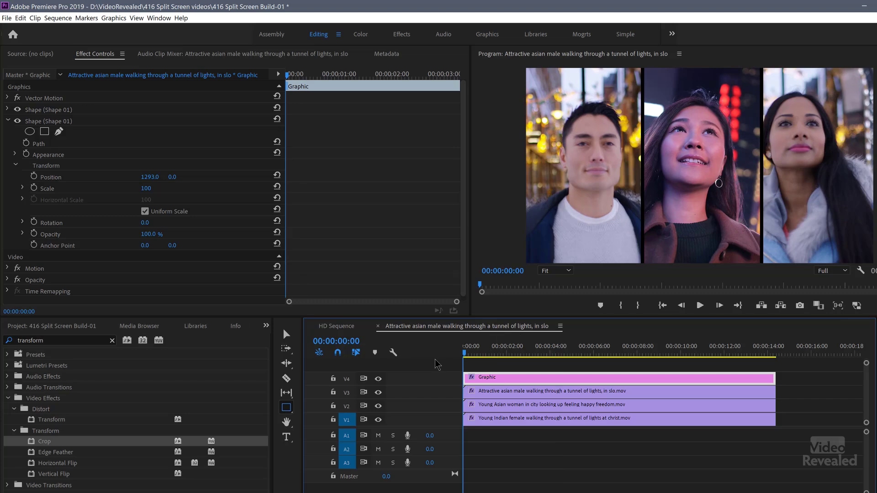
{"action": "key", "text": "space"}
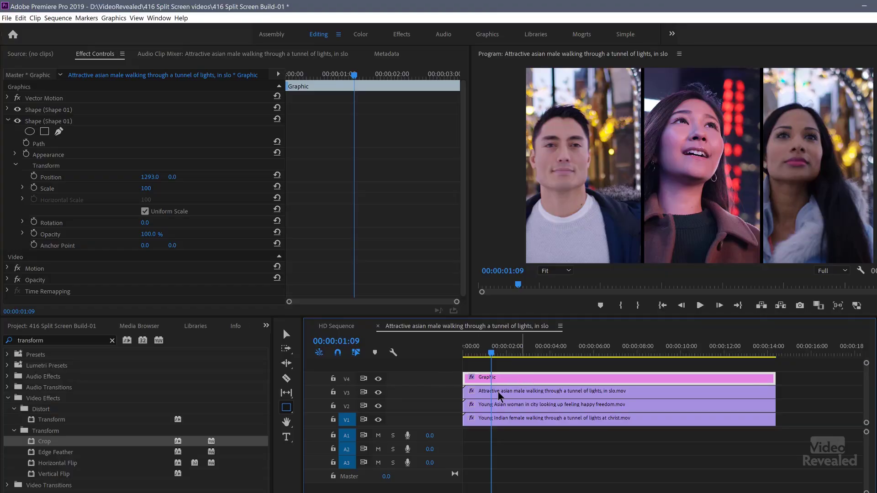
Enable Motion position keyframing on the walking man's clip at 00:00:01:09.
{"action": "left_click", "coordinate": [498, 397]}
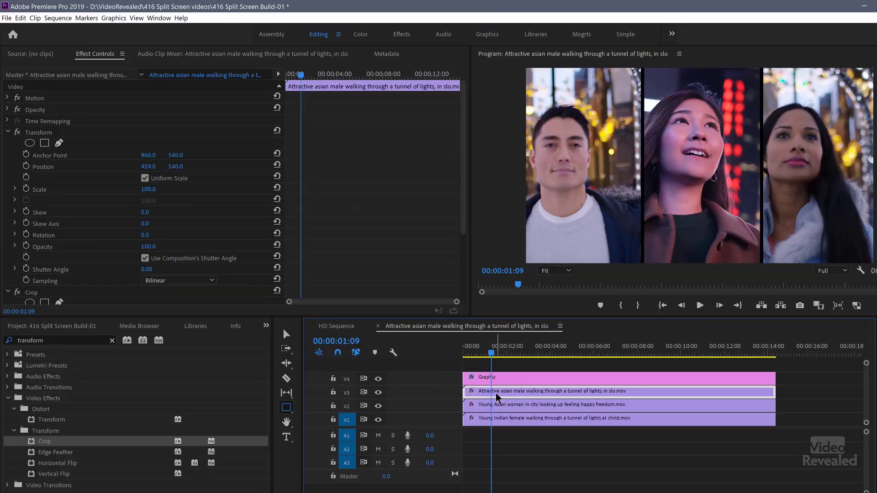
{"action": "left_click", "coordinate": [7, 133]}
{"action": "left_click", "coordinate": [6, 145]}
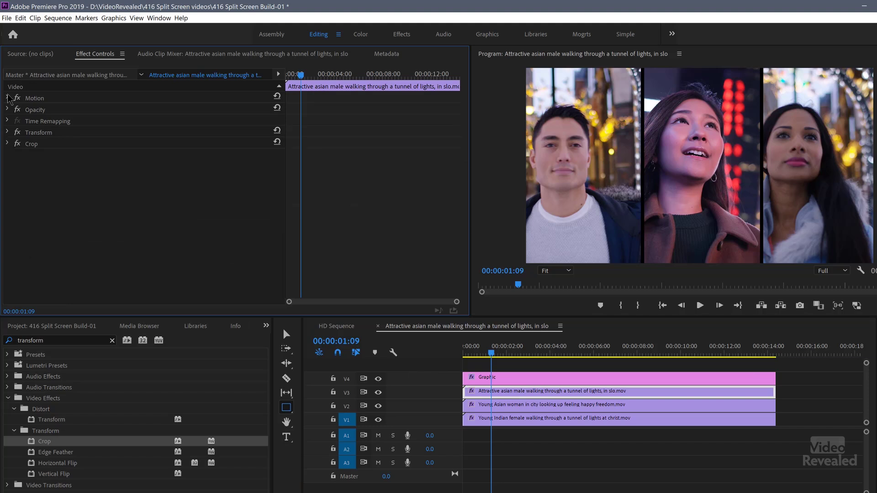
{"action": "left_click", "coordinate": [7, 98]}
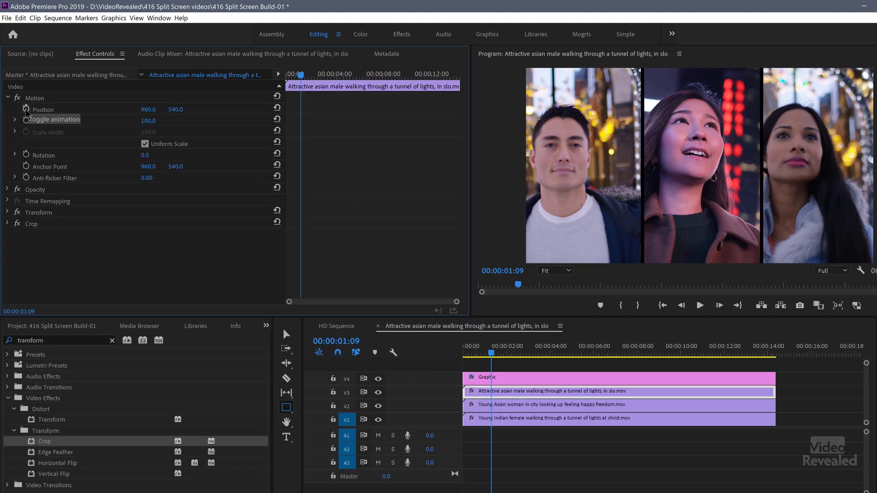
{"action": "left_click", "coordinate": [26, 110]}
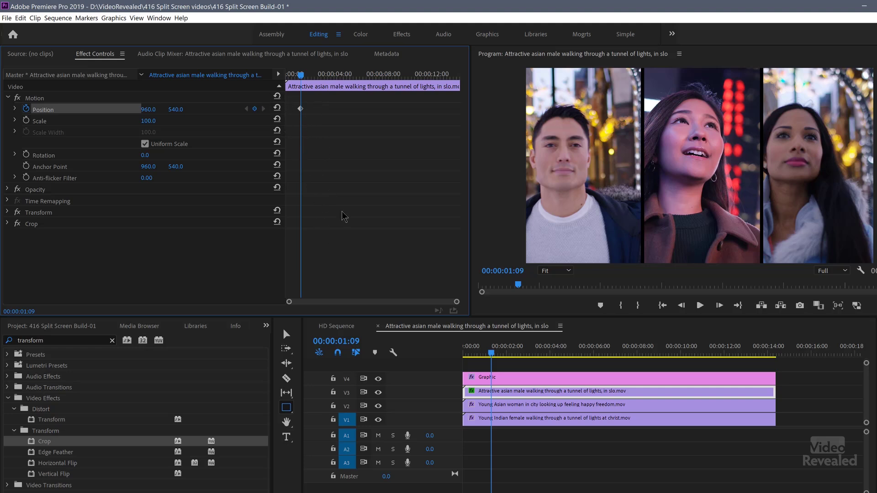
Enable Motion position keyframing on the V2 clip of the woman in the city at 00:00:01:09.
{"action": "left_click", "coordinate": [494, 406]}
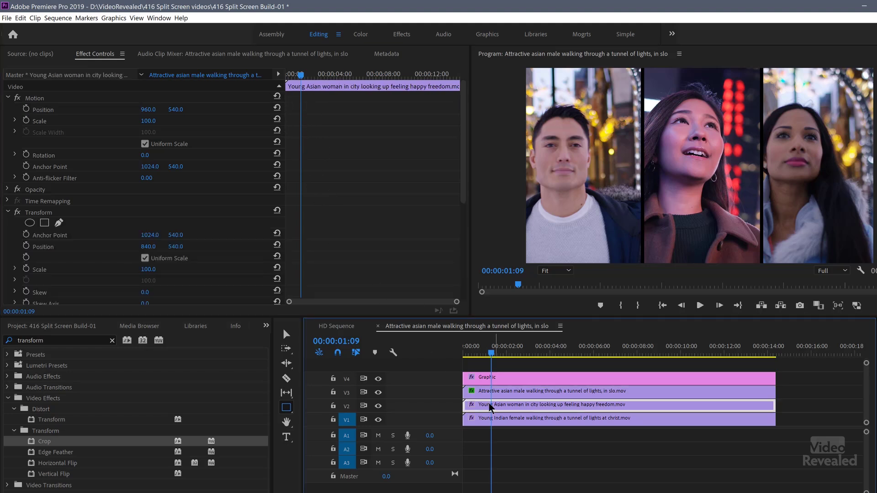
{"action": "left_click", "coordinate": [8, 211]}
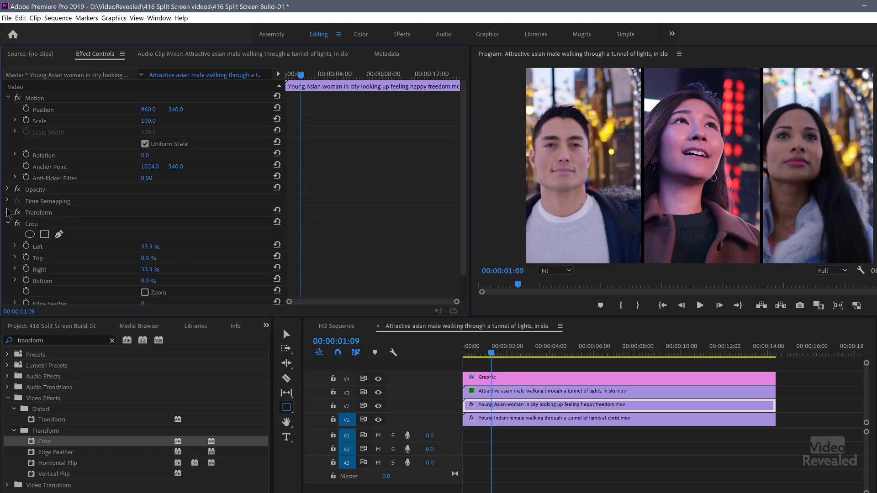
{"action": "left_click", "coordinate": [8, 223]}
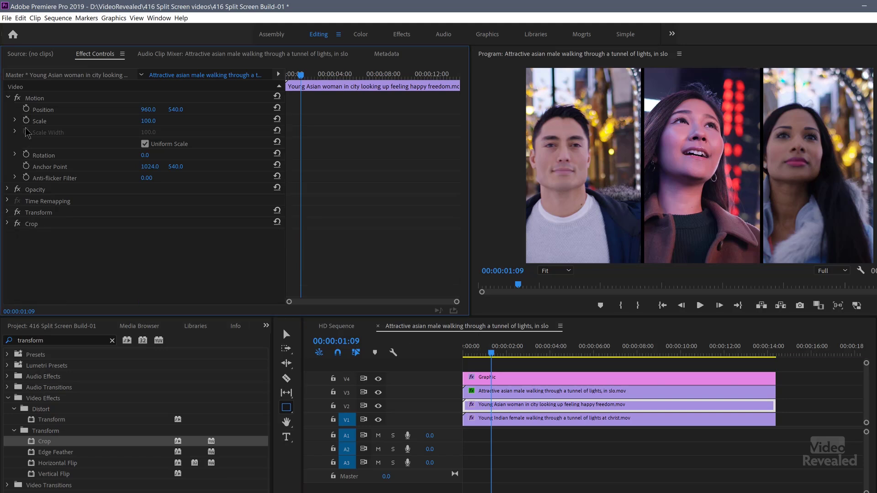
{"action": "left_click", "coordinate": [26, 110]}
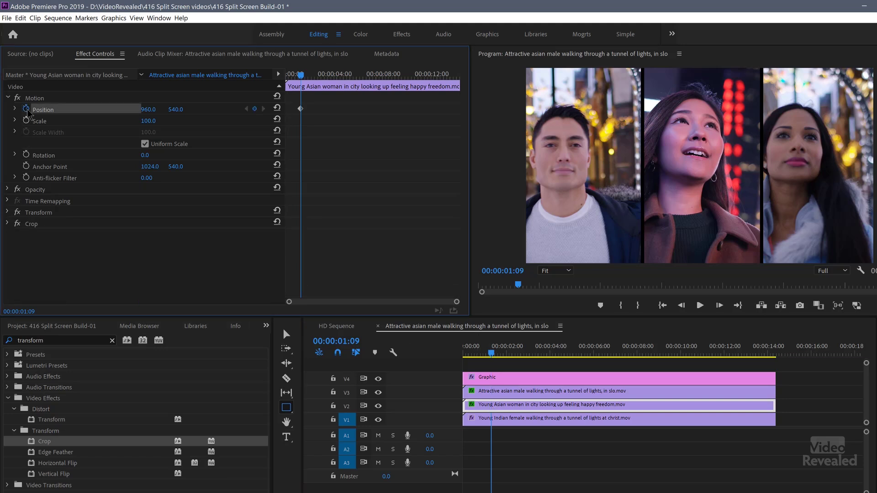
Delete the duplicate Crop effect from the V1 clip and enable its Motion position keyframing at 00:00:01:09.
{"action": "left_click", "coordinate": [486, 423]}
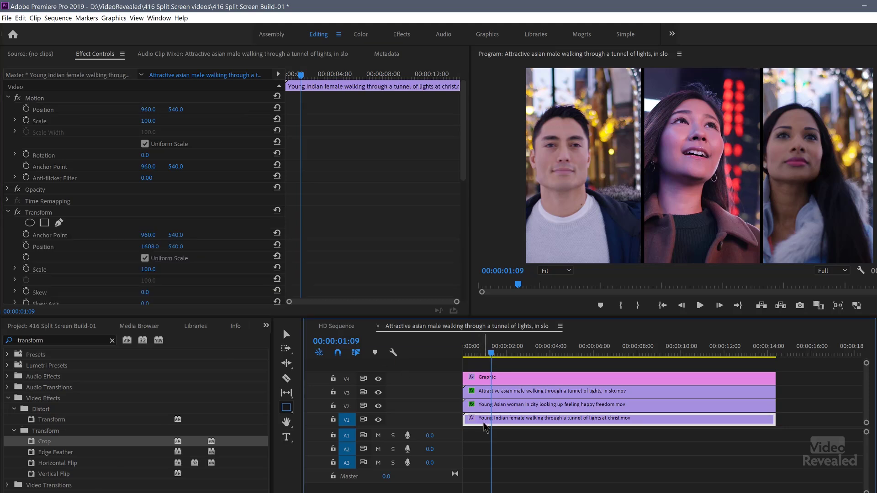
{"action": "left_click", "coordinate": [7, 213]}
{"action": "left_click", "coordinate": [7, 224]}
{"action": "left_click", "coordinate": [8, 235]}
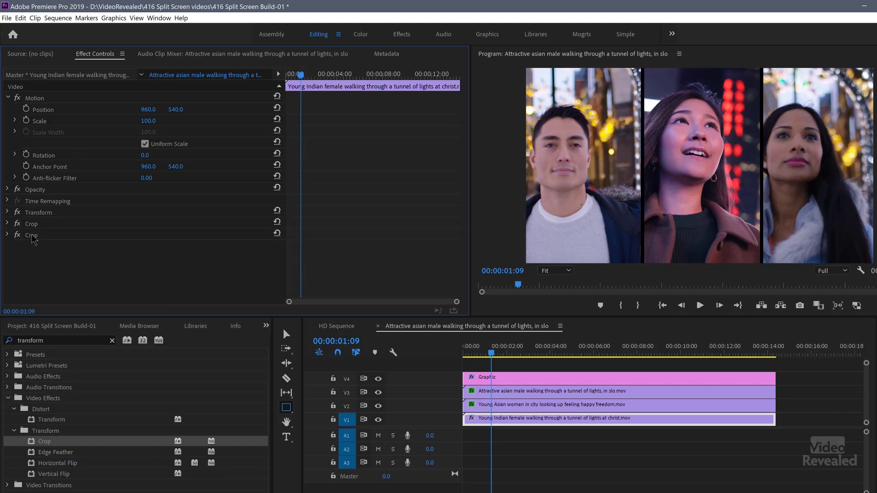
{"action": "left_click", "coordinate": [38, 235]}
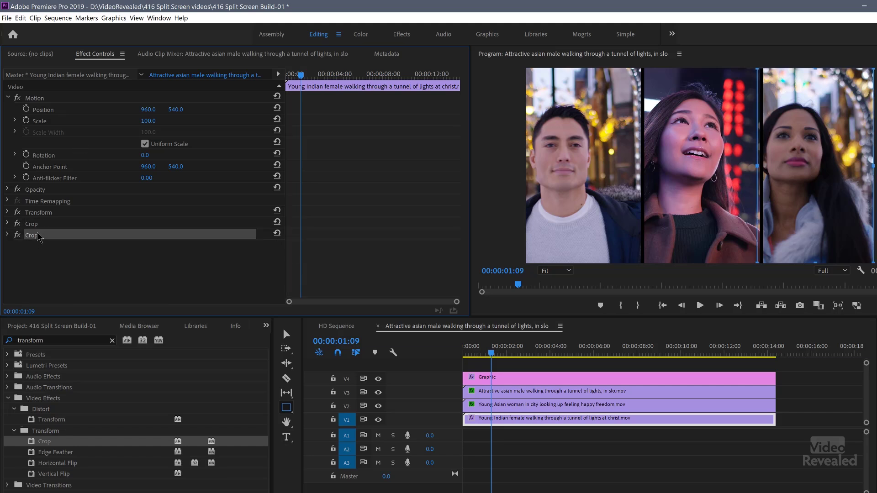
{"action": "key", "text": "Delete"}
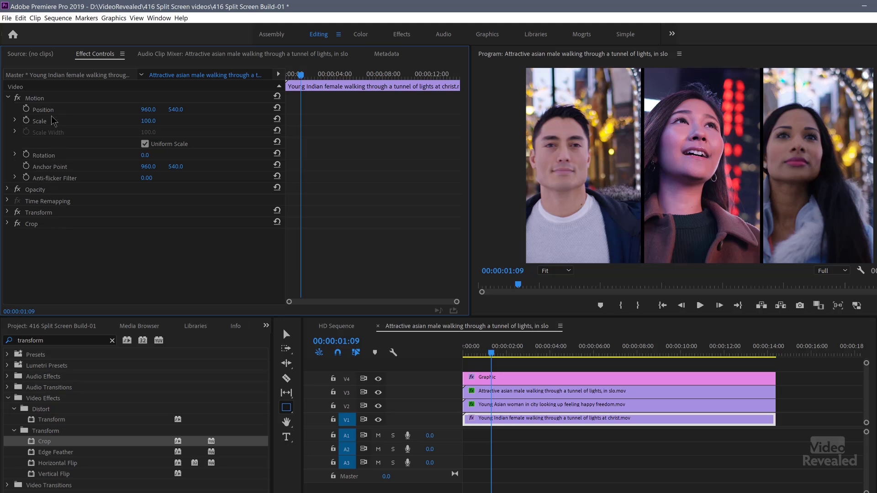
{"action": "left_click", "coordinate": [26, 109]}
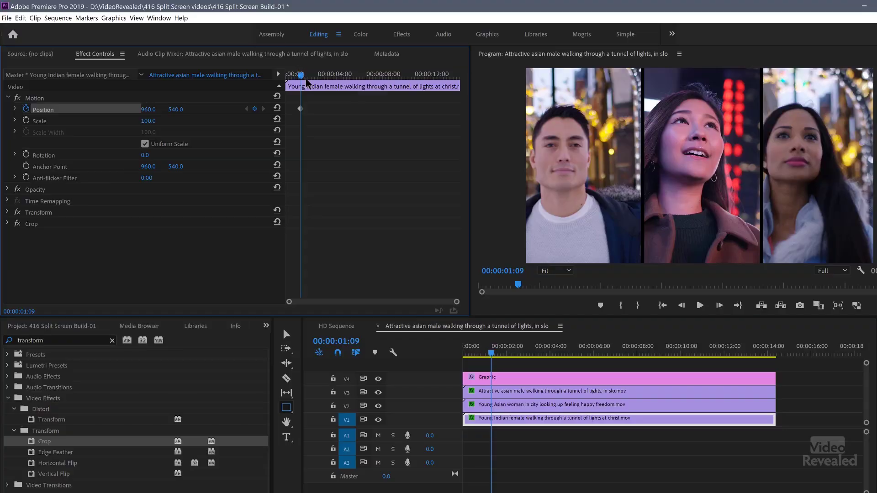
At 00:00:00:00, keyframe the Motion vertical position of the V3 clip at 1625 and the V2 clip at -556.
{"action": "left_click_drag", "start_coordinate": [298, 77], "coordinate": [284, 78]}
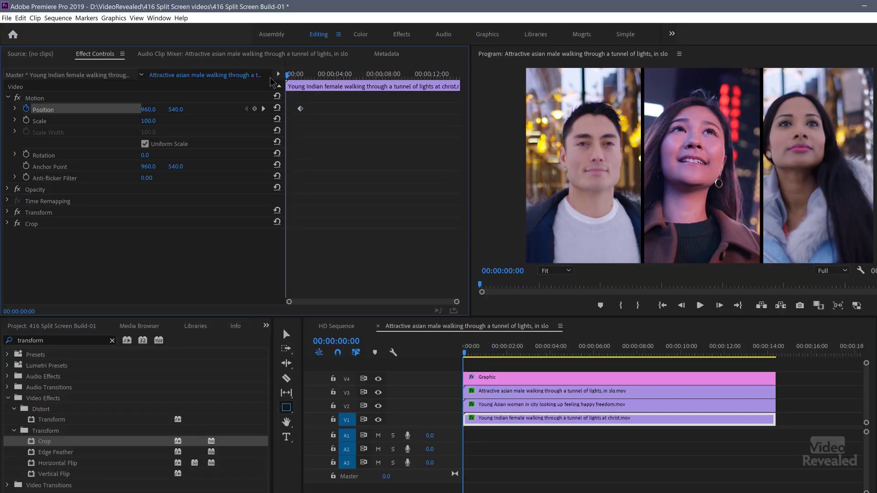
{"action": "left_click", "coordinate": [510, 392]}
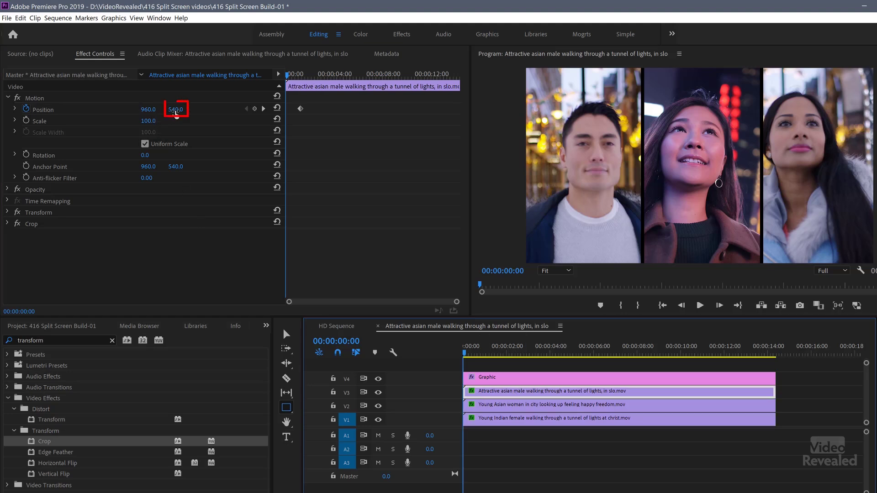
{"action": "left_click", "coordinate": [176, 110]}
{"action": "left_click_drag", "start_coordinate": [176, 109], "coordinate": [662, 110]}
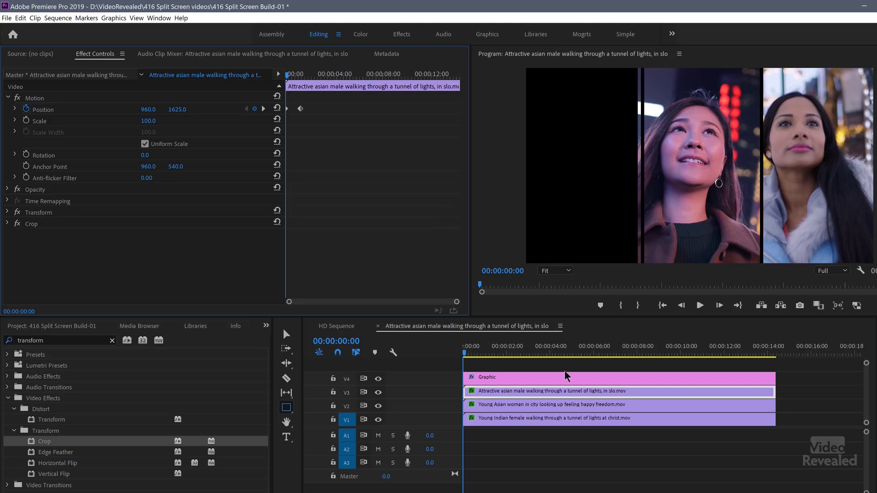
{"action": "left_click", "coordinate": [487, 406]}
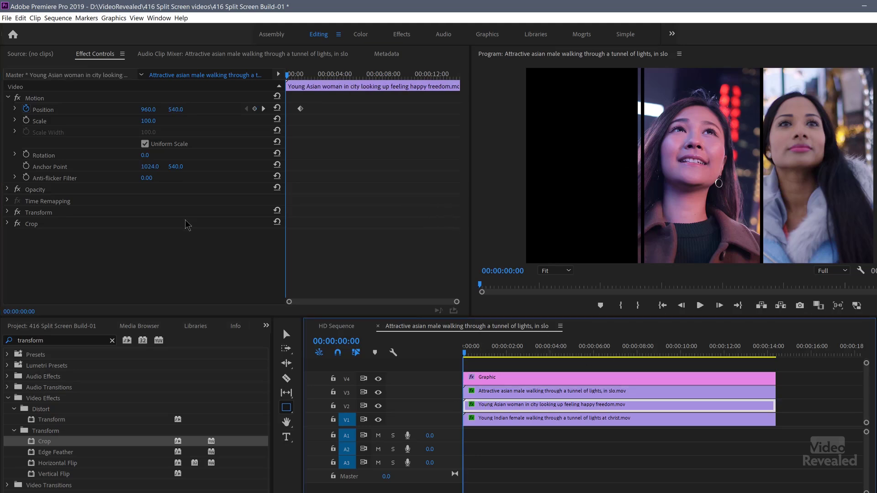
{"action": "left_click_drag", "start_coordinate": [178, 113], "coordinate": [0, 109]}
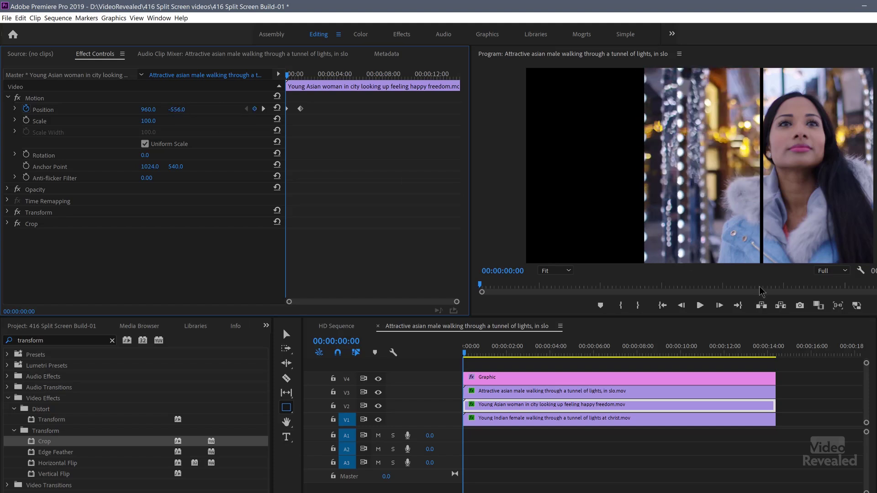
Crop the V1 clip 66.6% from the left and keyframe its Motion vertical position at 1638 at the start.
{"action": "left_click", "coordinate": [509, 420]}
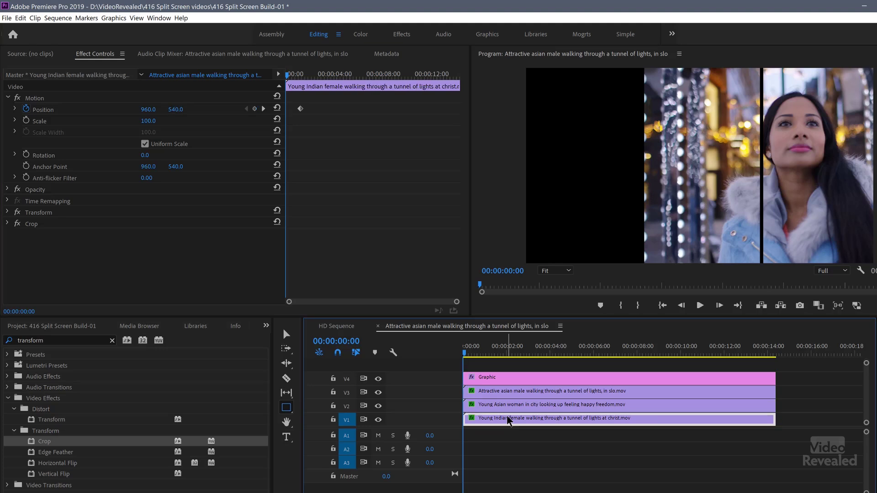
{"action": "left_click_drag", "start_coordinate": [176, 113], "coordinate": [434, 114]}
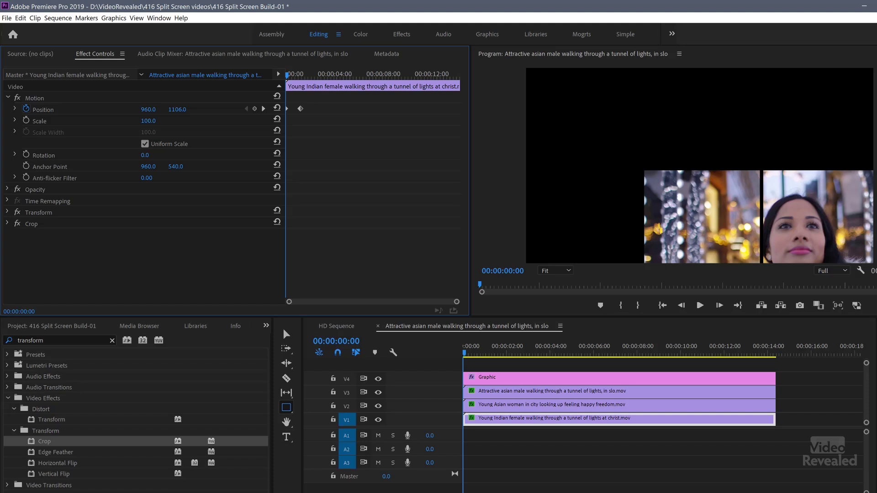
{"action": "left_click", "coordinate": [7, 224]}
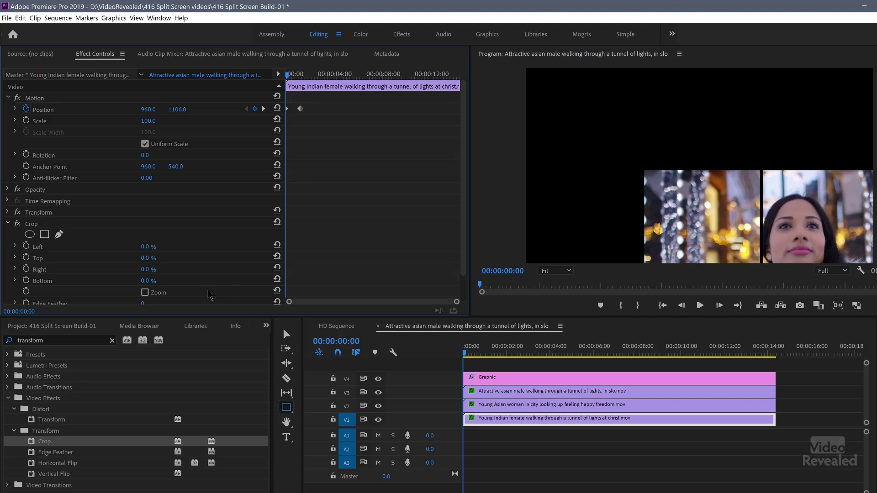
{"action": "left_click", "coordinate": [153, 244]}
{"action": "type", "text": "66.6"}
{"action": "key", "text": "Return"}
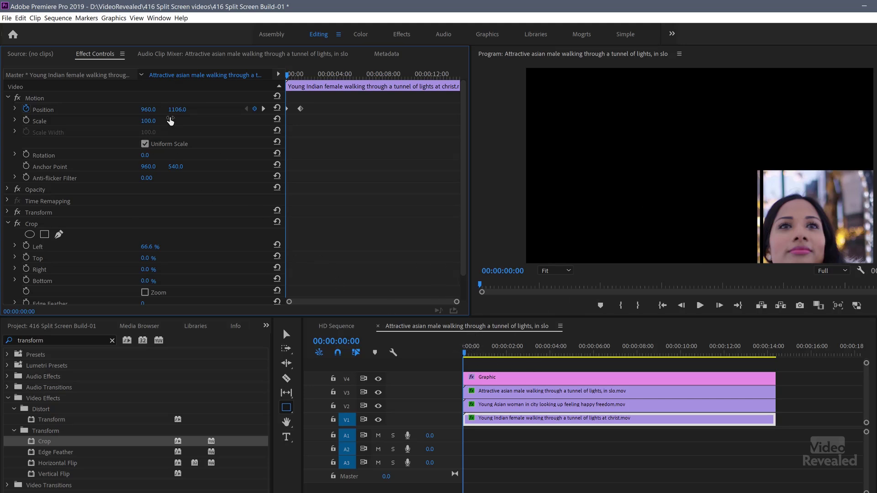
{"action": "left_click_drag", "start_coordinate": [177, 109], "coordinate": [417, 109]}
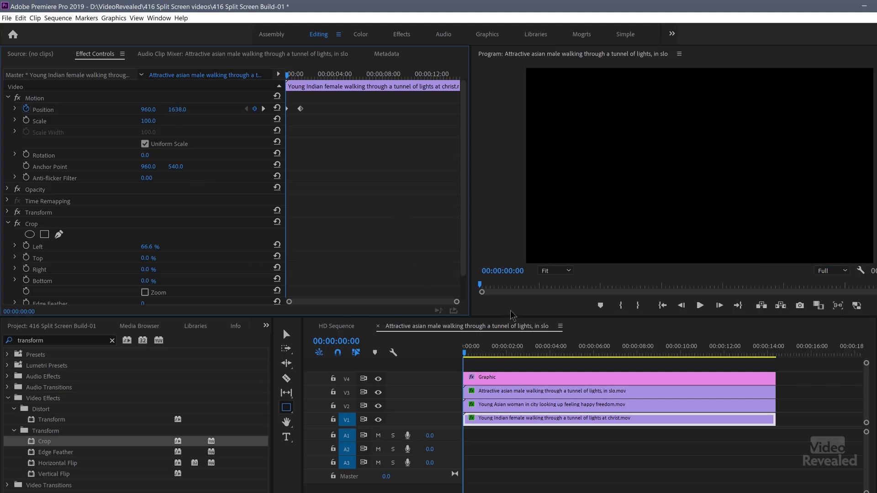
Play the sequence to check how the three panels slide into place.
{"action": "key", "text": "space"}
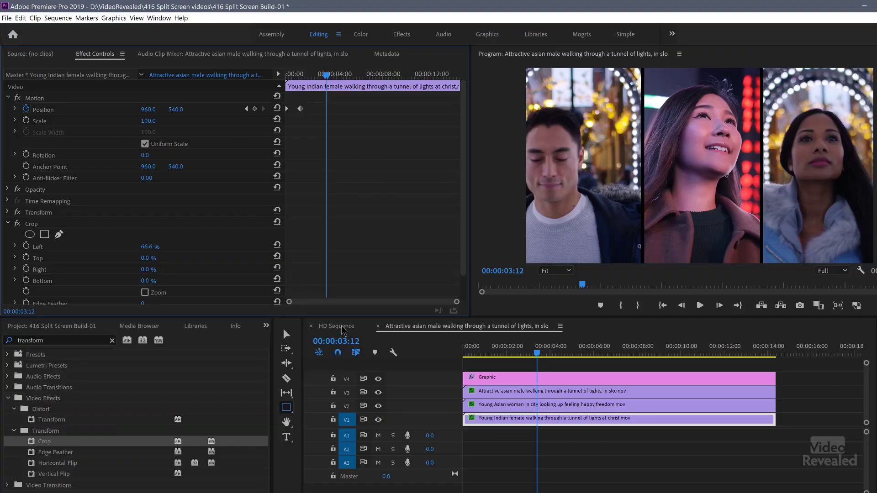
Switch to the HD Sequence and skim through its placeholder split-screen layouts.
{"action": "left_click", "coordinate": [342, 326]}
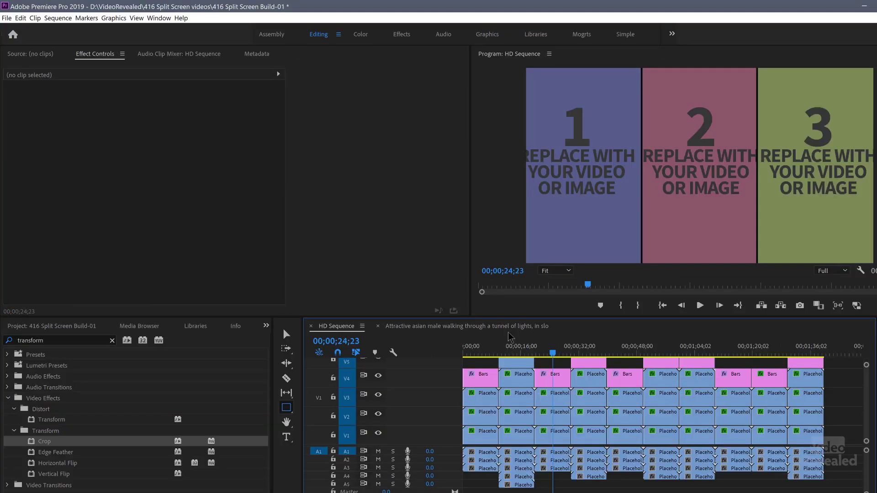
{"action": "left_click_drag", "start_coordinate": [491, 348], "coordinate": [619, 371]}
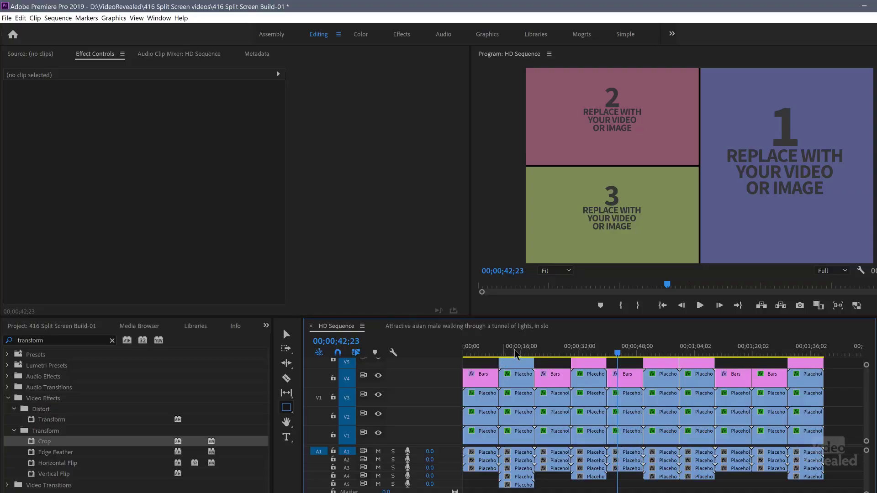
{"action": "left_click_drag", "start_coordinate": [521, 347], "coordinate": [535, 335]}
Play the opening animation of the three-vertical-panel placeholder layout starting near 00;00;20;00 in the HD Sequence.
{"action": "key", "text": "="}
{"action": "key", "text": "="}
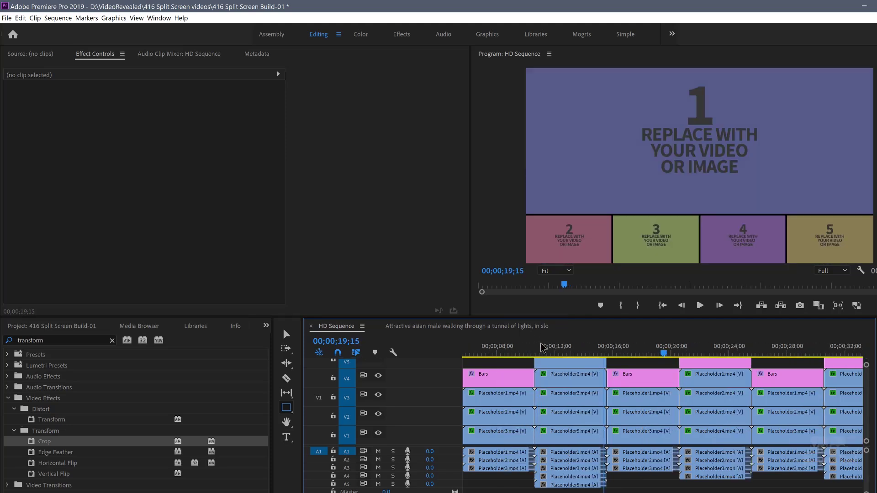
{"action": "key", "text": "="}
{"action": "scroll", "coordinate": [544, 352], "scroll_direction": "down", "scroll_amount": 5}
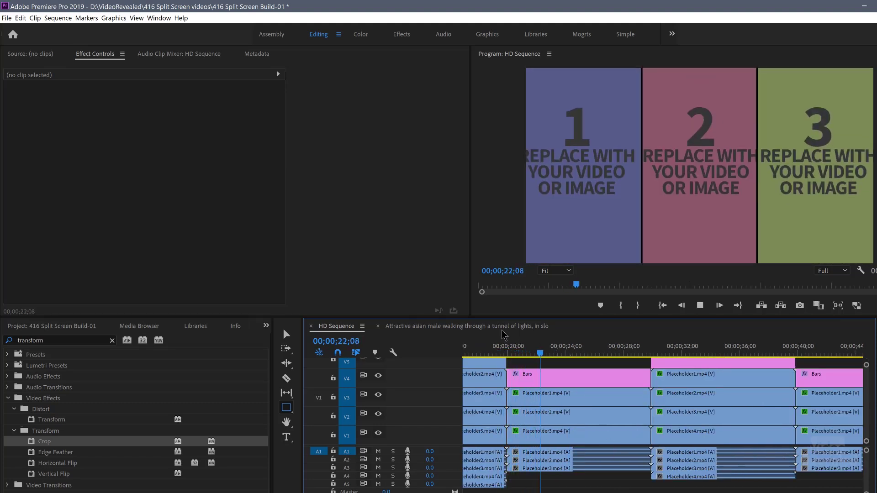
{"action": "key", "text": "space"}
{"action": "key", "text": "space"}
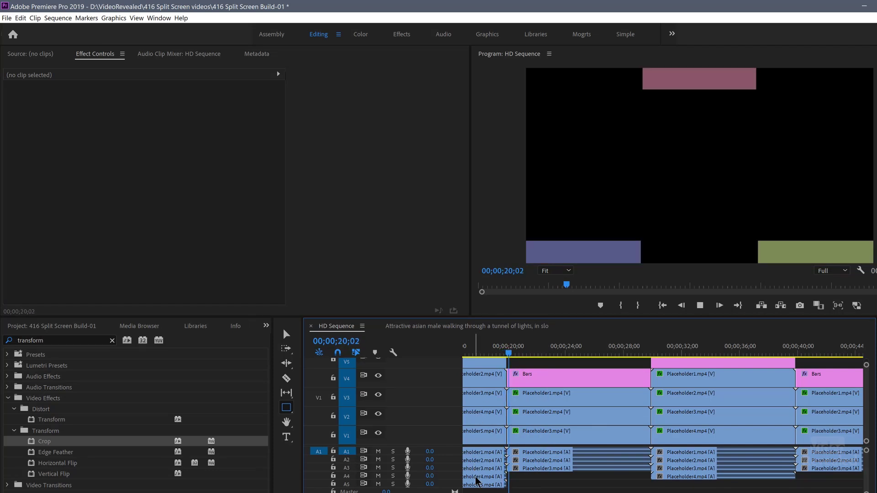
{"action": "key", "text": "space"}
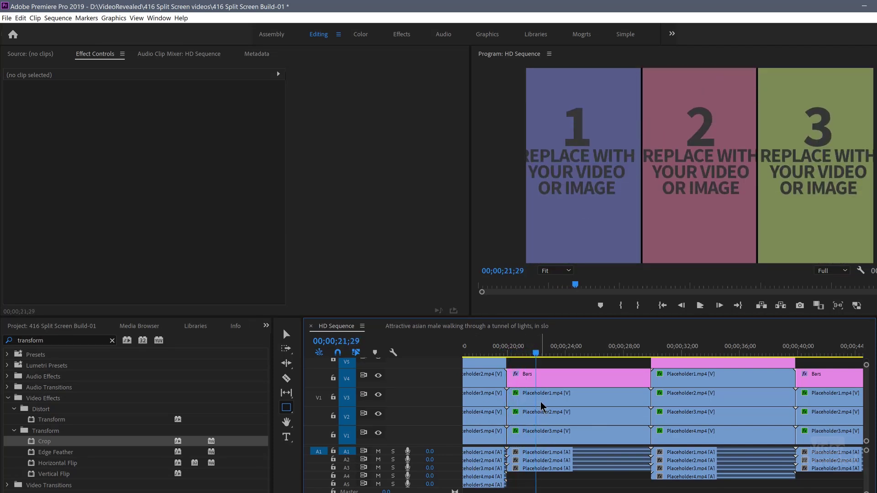
Replace Placeholder1, Placeholder2 and Placeholder3 in the three-panel layout with the man, Asian woman and Indian woman clips, keeping the effects.
{"action": "left_click", "coordinate": [54, 326]}
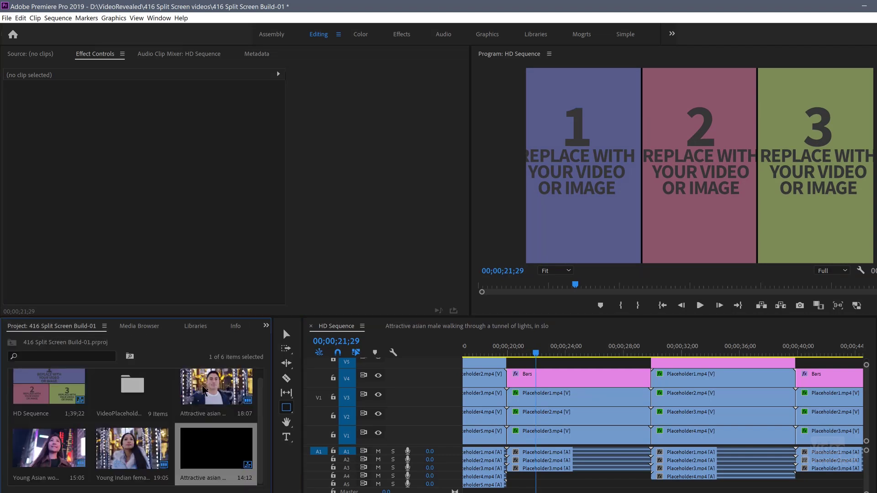
{"action": "left_click", "coordinate": [204, 391]}
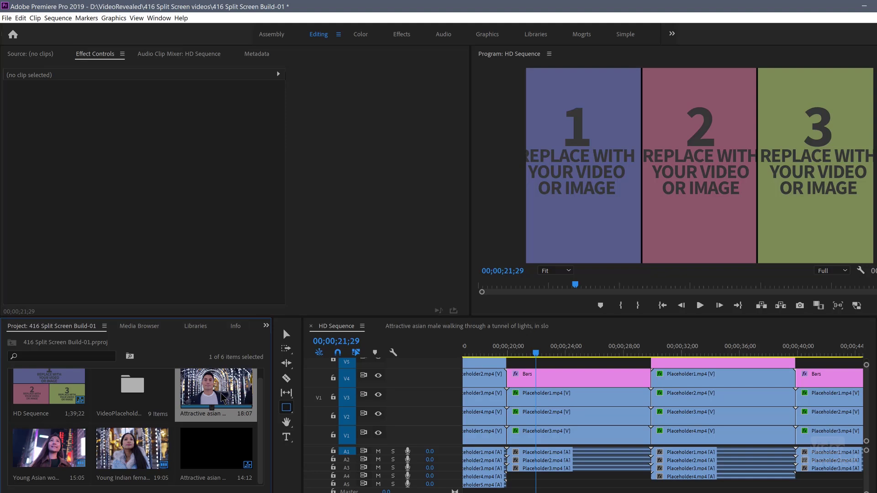
{"action": "left_click_drag", "start_coordinate": [223, 397], "coordinate": [516, 399]}
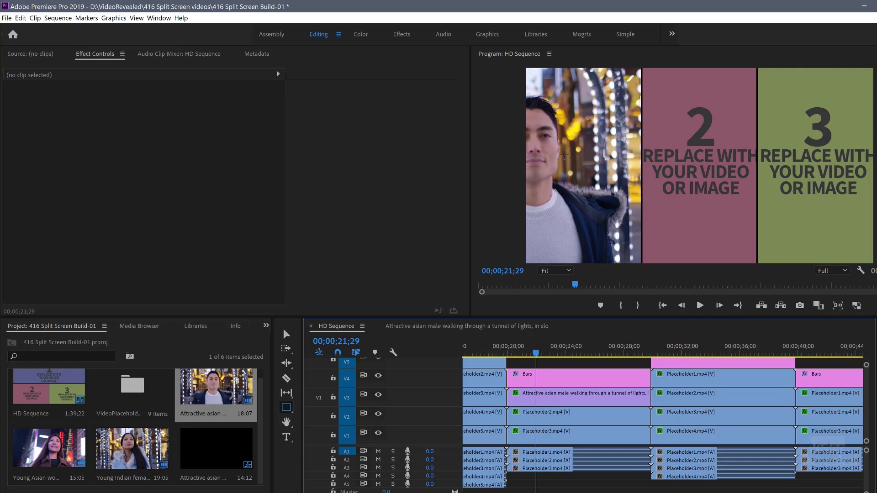
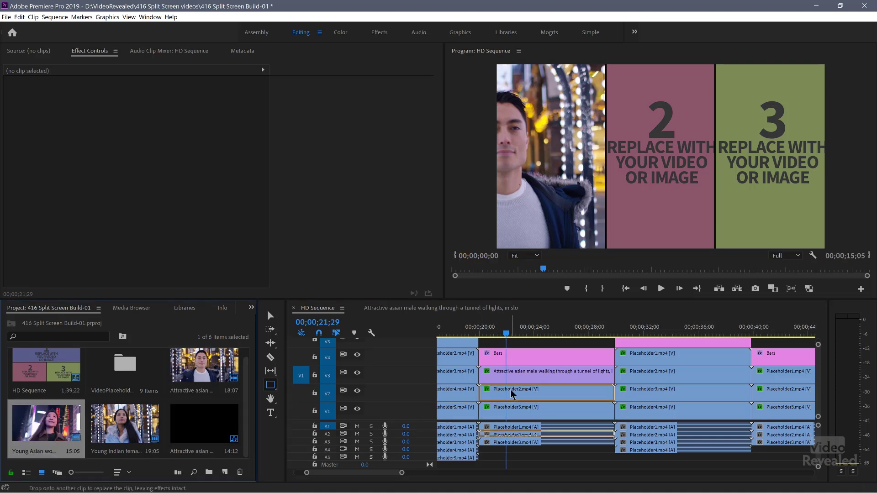
{"action": "left_click_drag", "start_coordinate": [120, 434], "coordinate": [514, 407]}
Play the three-panel layout from its beginning to check the replaced clips.
{"action": "left_click_drag", "start_coordinate": [503, 326], "coordinate": [472, 327]}
{"action": "key", "text": "space"}
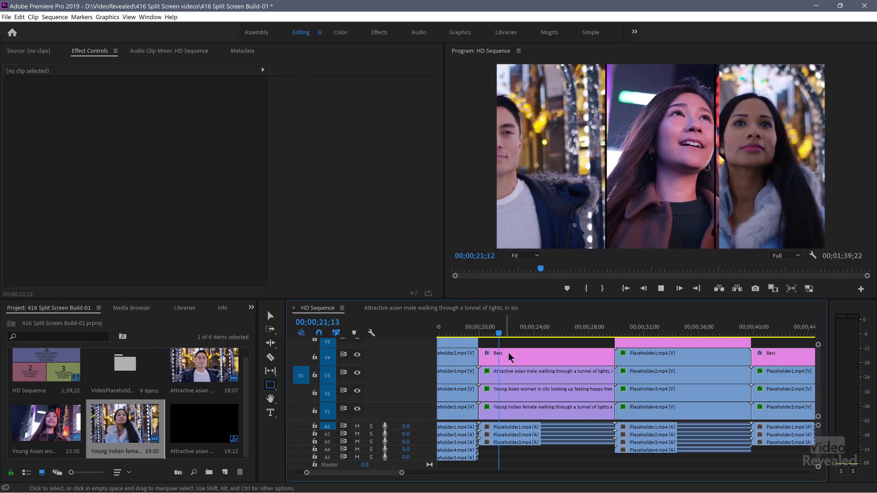
Center the man in his panel by setting his clip's Transform horizontal position to 605 in the three-panel layout.
{"action": "key", "text": "space"}
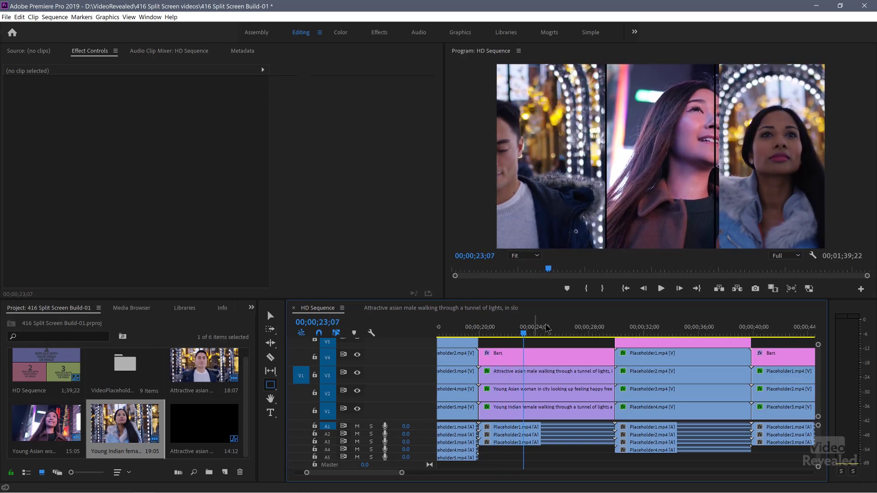
{"action": "left_click", "coordinate": [522, 377]}
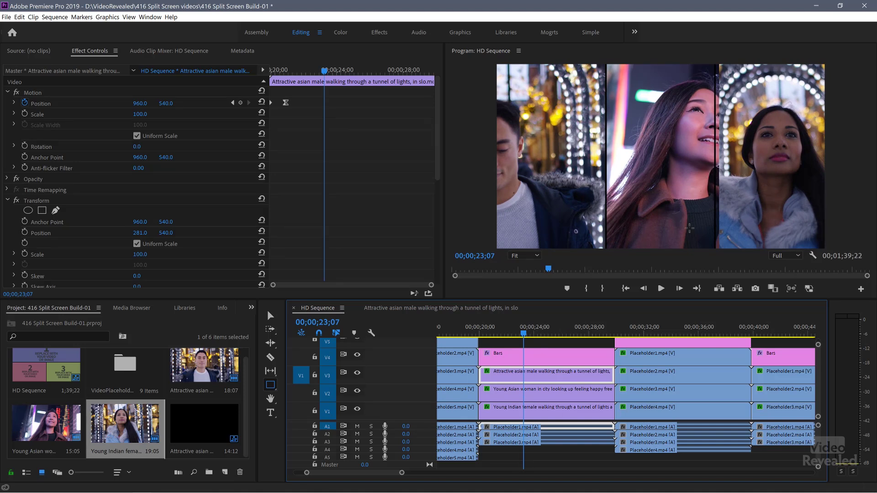
{"action": "left_click_drag", "start_coordinate": [523, 335], "coordinate": [501, 342]}
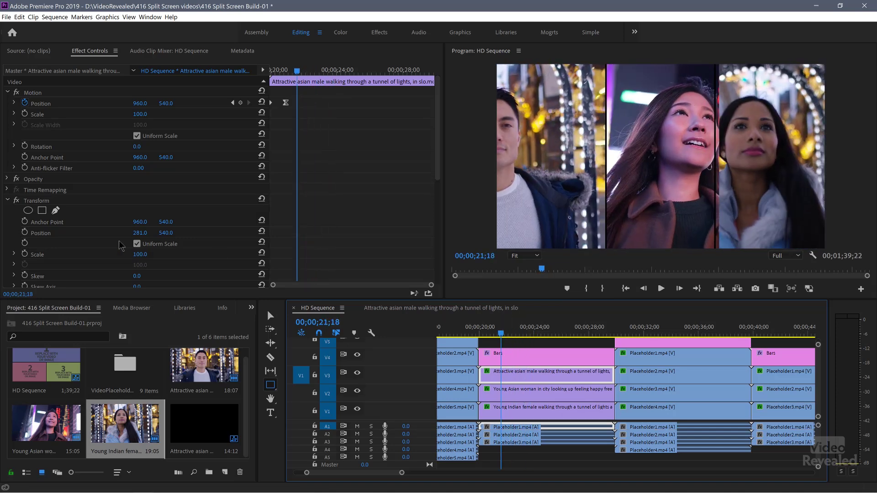
{"action": "left_click", "coordinate": [7, 93]}
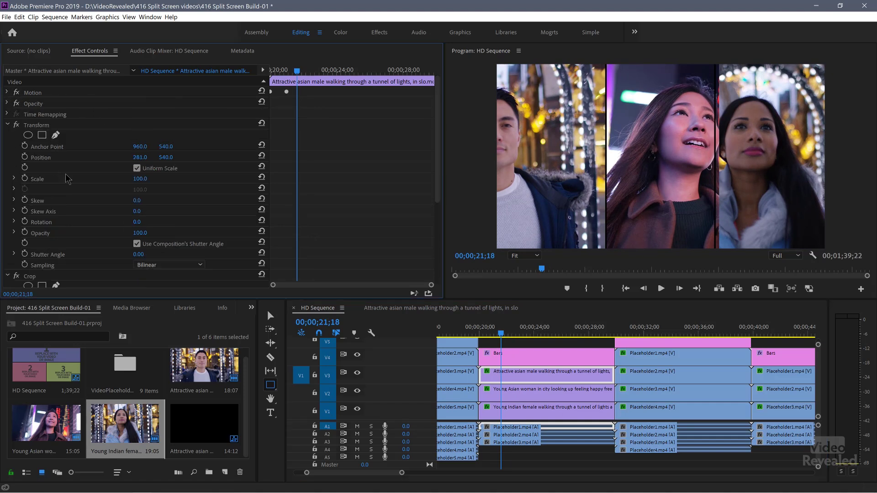
{"action": "mouse_move", "coordinate": [140, 157]}
{"action": "left_mouse_down"}
{"action": "mouse_move", "coordinate": [253, 157]}
{"action": "mouse_move", "coordinate": [145, 171]}
{"action": "left_mouse_up"}
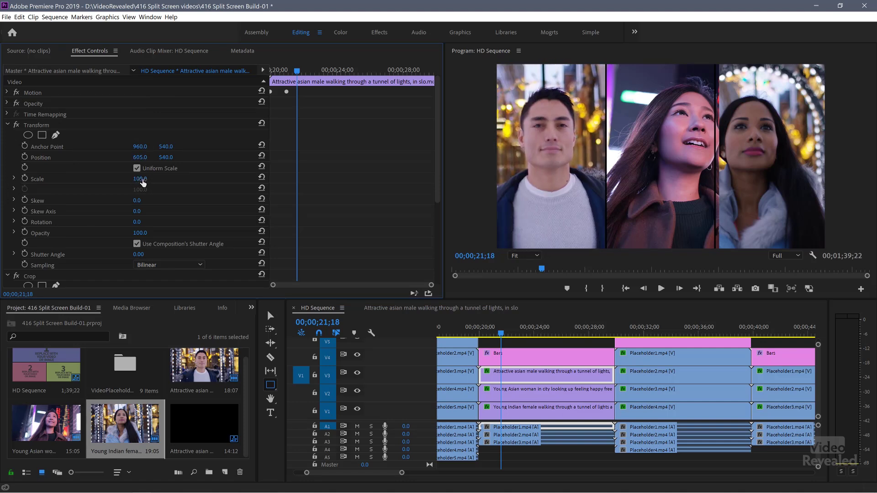
Set the man clip's Transform scale to 114, then try a rotation and undo it.
{"action": "key", "text": "Up"}
{"action": "key", "text": "Up"}
{"action": "key", "text": "Up"}
{"action": "key", "text": "Up"}
{"action": "key", "text": "Up"}
{"action": "key", "text": "Up"}
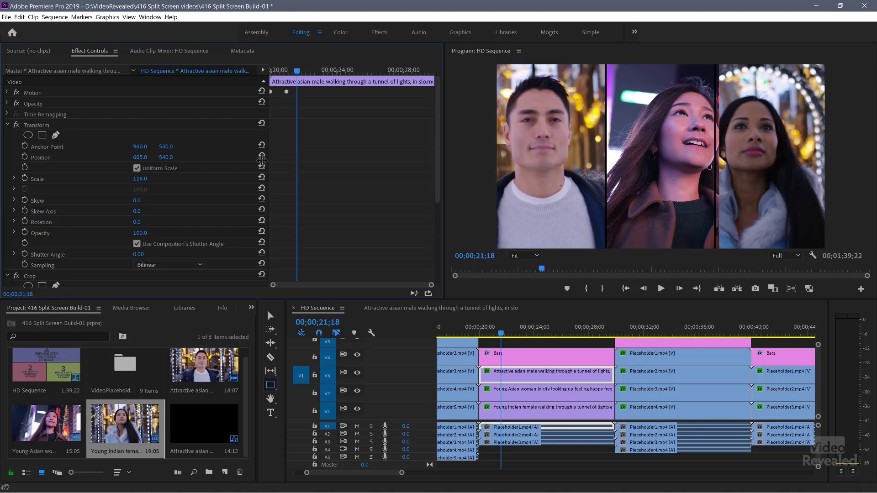
{"action": "left_click_drag", "start_coordinate": [141, 180], "coordinate": [140, 180]}
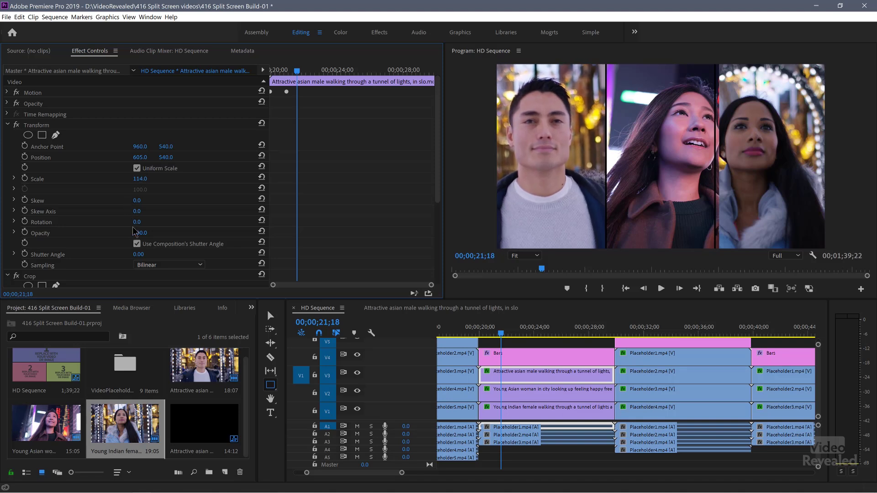
{"action": "left_click_drag", "start_coordinate": [138, 224], "coordinate": [151, 221]}
{"action": "key", "text": "ctrl+z"}
Reposition the Indian woman in her panel by setting her clip's Transform horizontal position to 1775.
{"action": "left_click", "coordinate": [515, 416]}
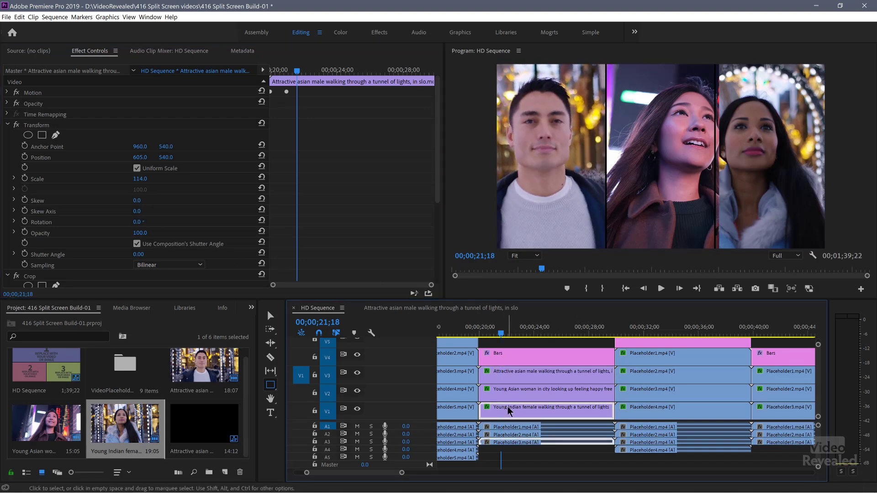
{"action": "left_click_drag", "start_coordinate": [141, 157], "coordinate": [177, 157]}
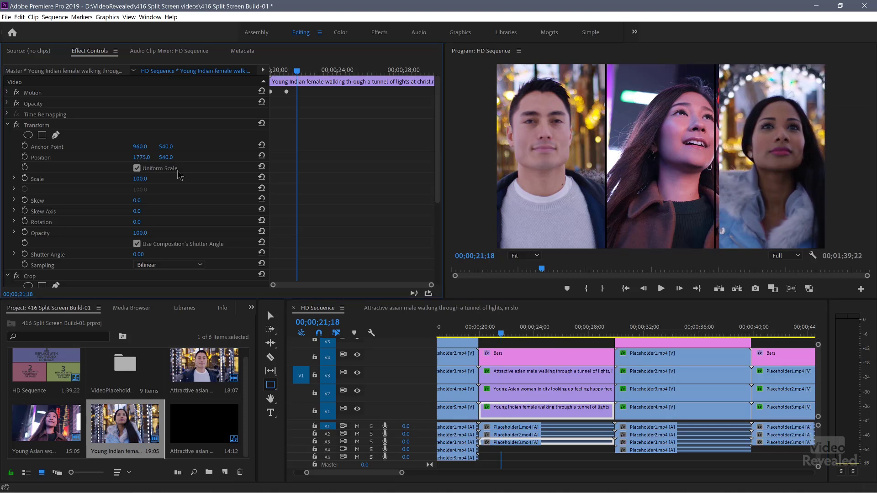
Fit the whole HD Sequence in the timeline and play it from 00;00;17;08 to review the five-placeholder layout.
{"action": "key", "text": "backslash"}
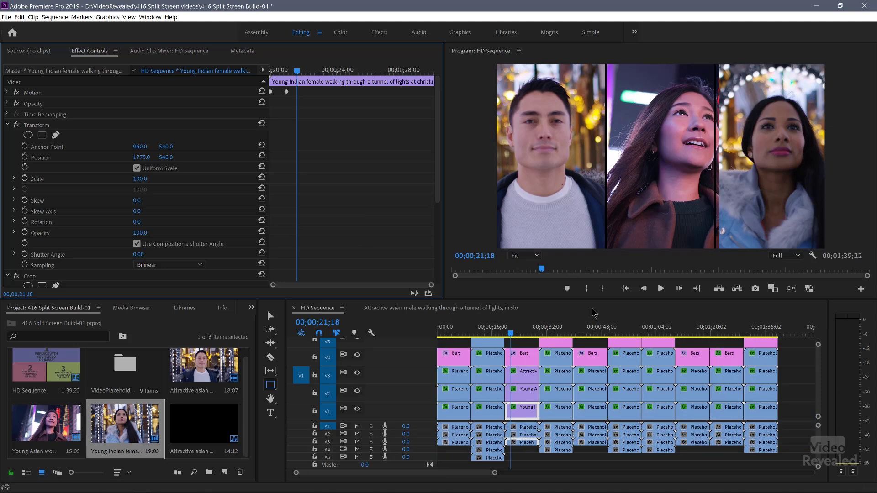
{"action": "left_click", "coordinate": [496, 334]}
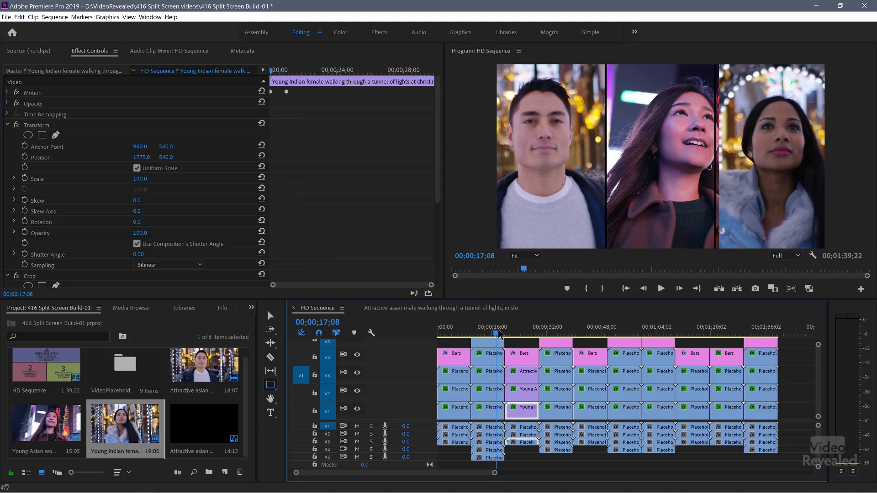
{"action": "key", "text": "space"}
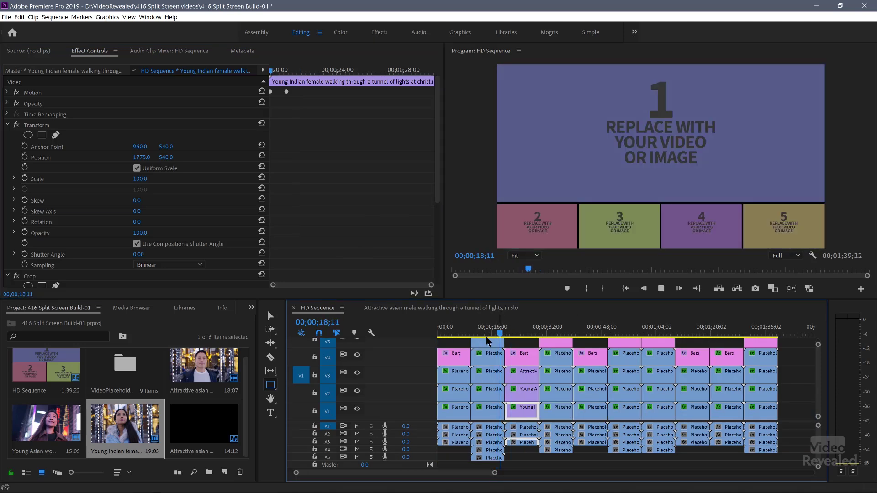